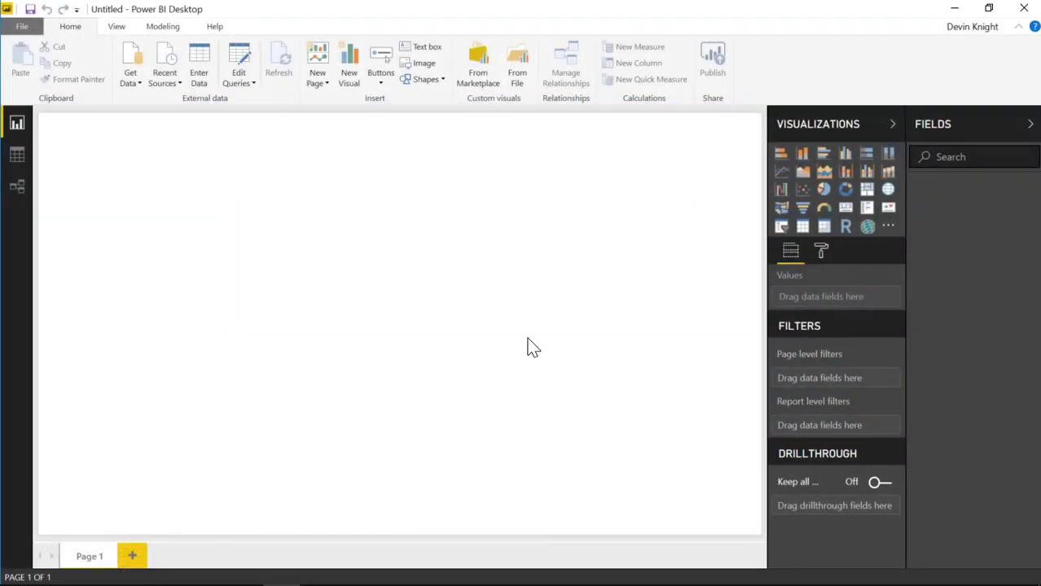
Load the Progress sheet from the Project Status.xlsx workbook through Get Data > Excel
click(126, 77)
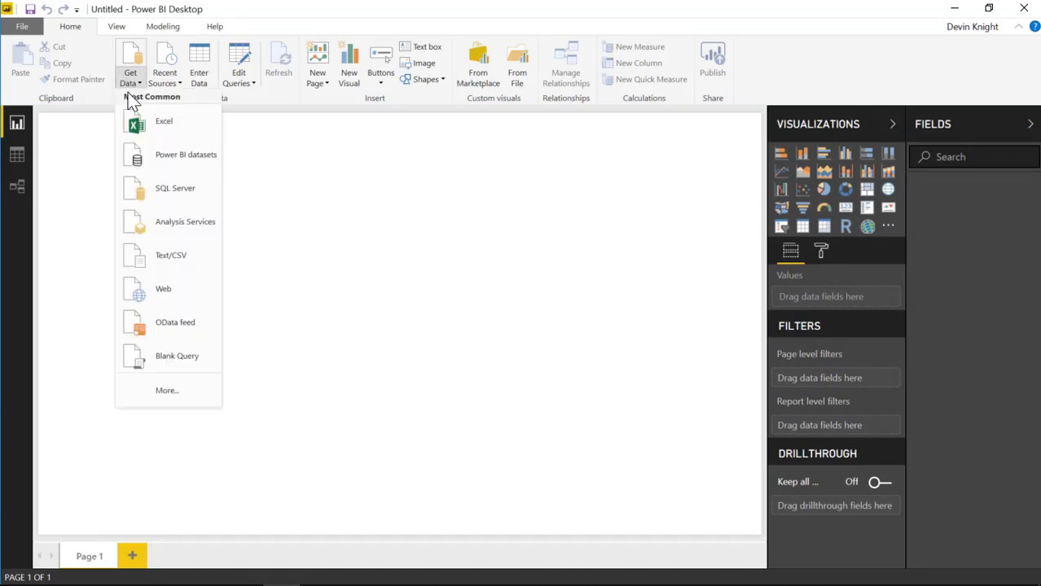
click(163, 135)
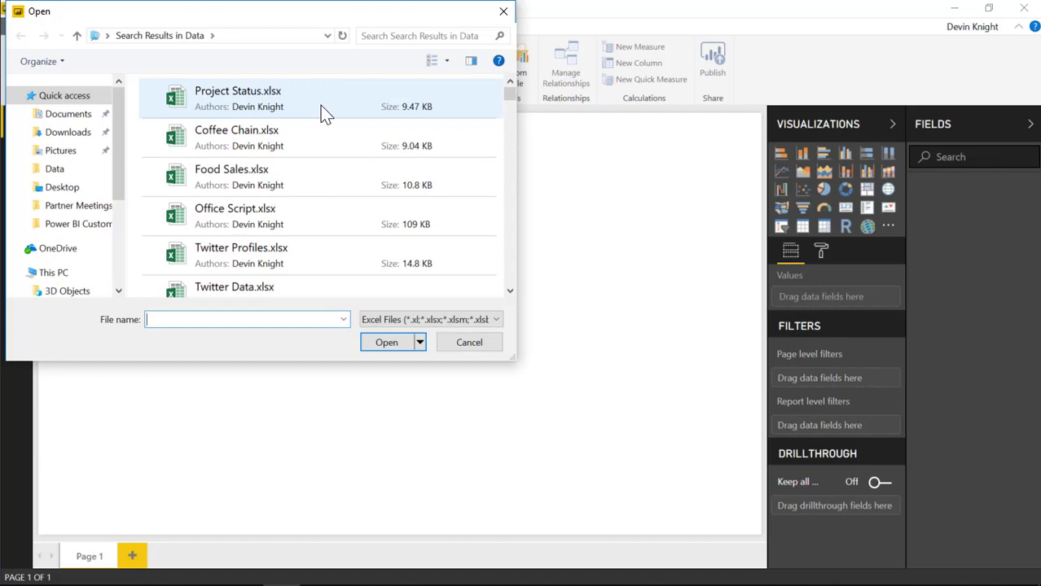
click(237, 96)
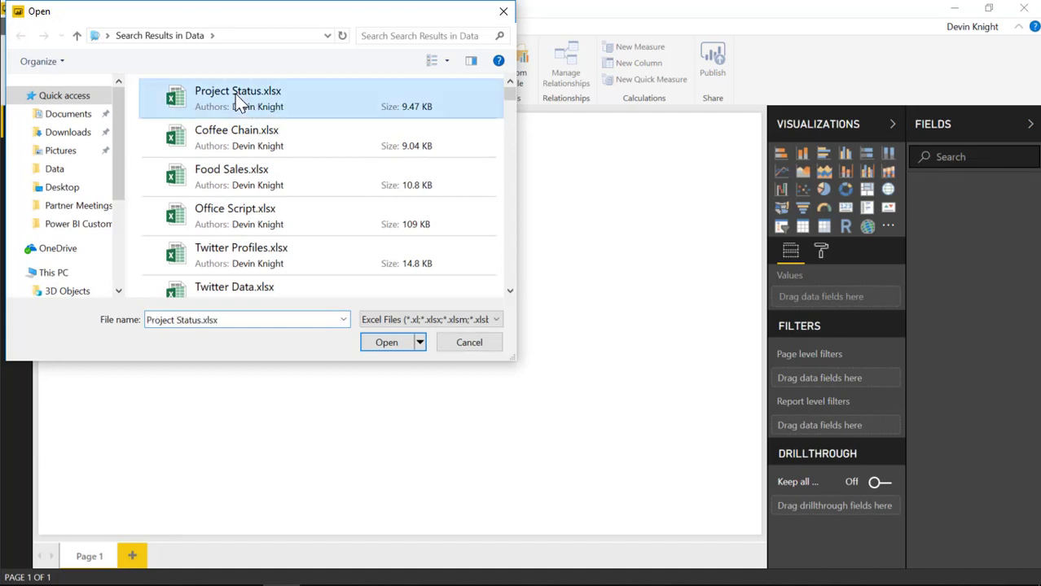
click(382, 343)
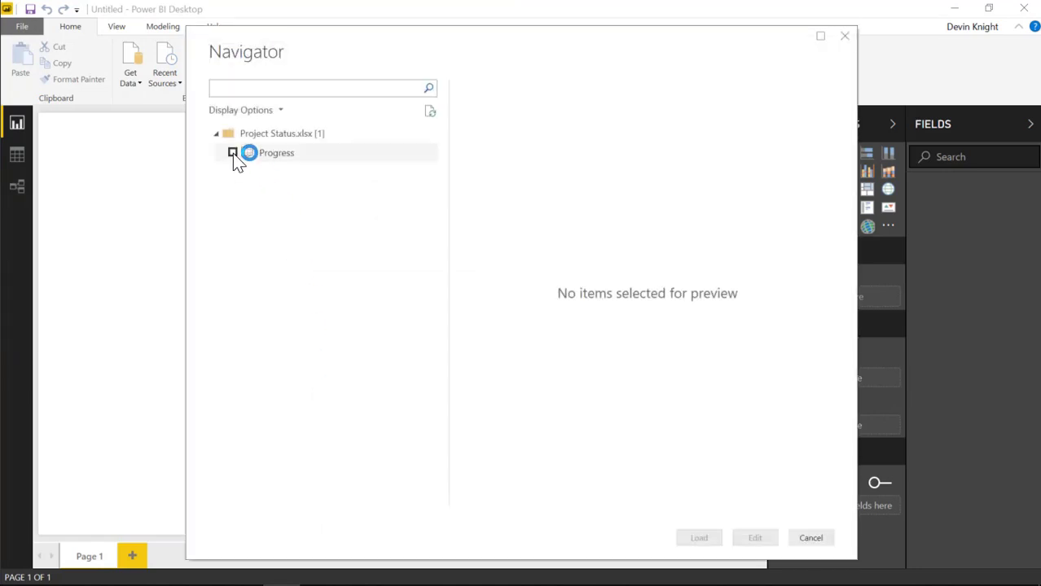
click(242, 153)
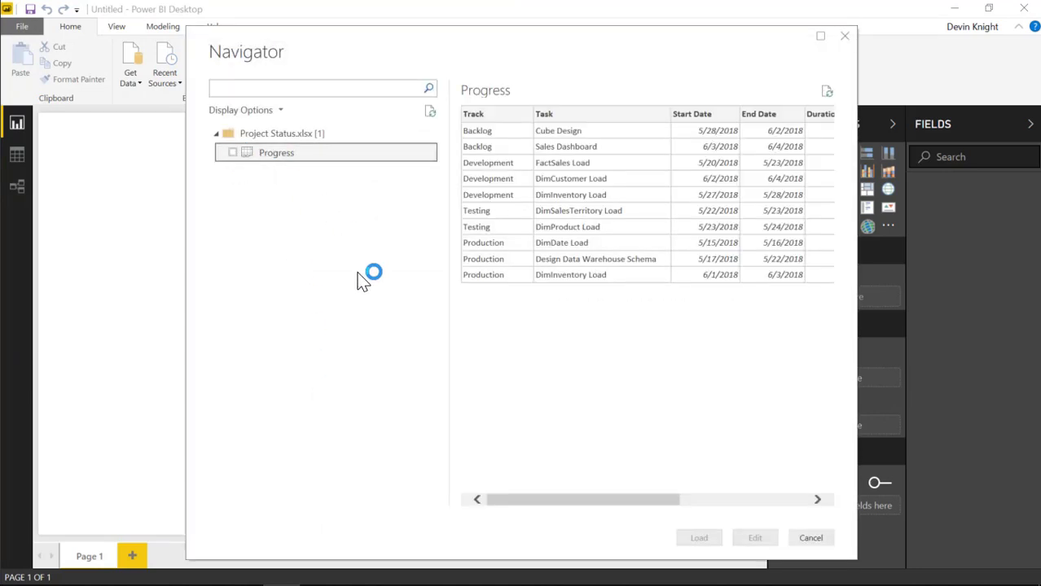
click(232, 153)
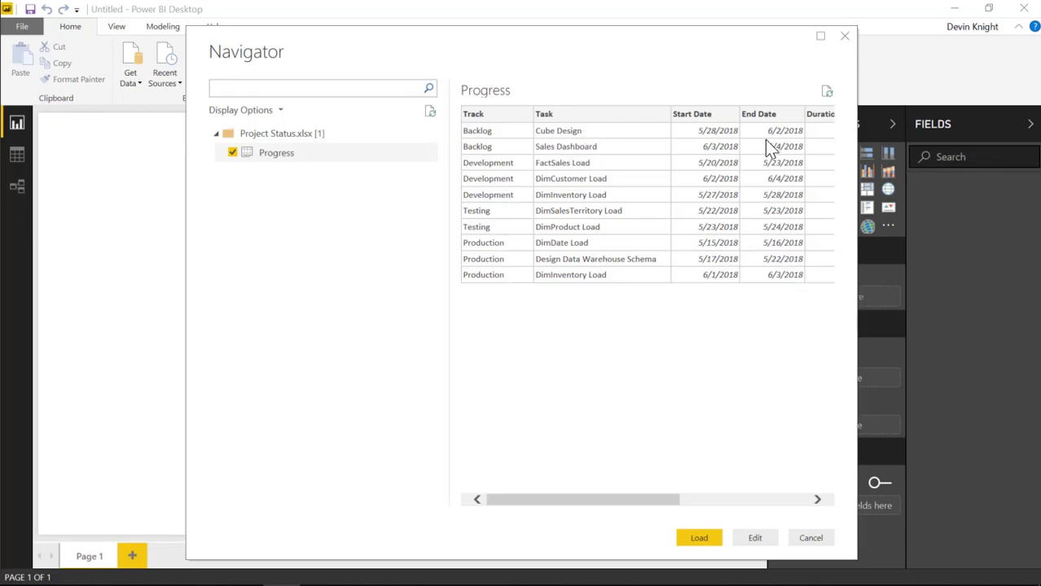
mouse_move(667, 504)
mouse_down()
mouse_move(785, 508)
mouse_move(668, 505)
mouse_up()
click(705, 550)
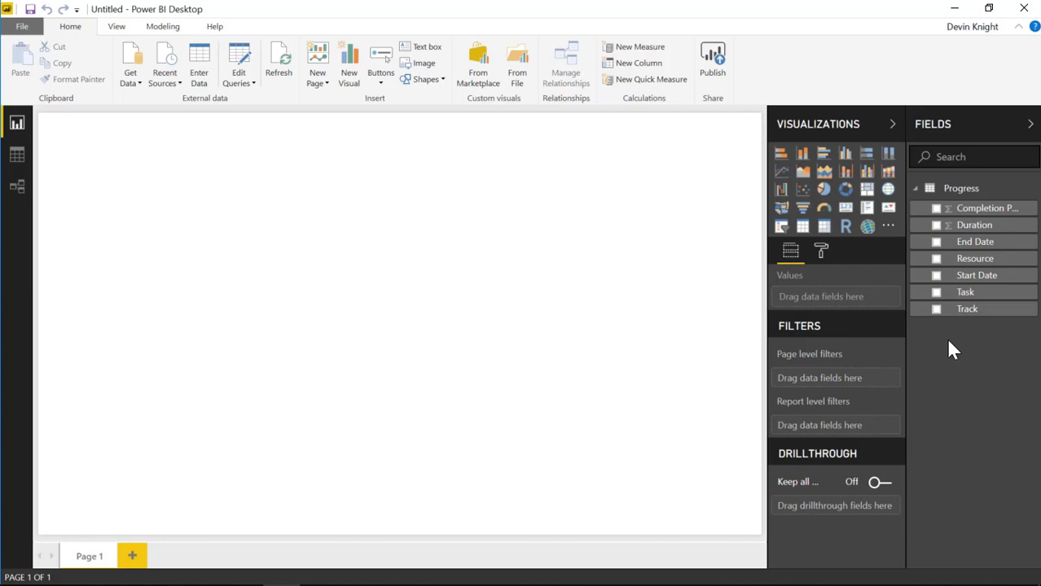
Search the marketplace for 'as timeline' and add the as Timeline custom visual
click(472, 81)
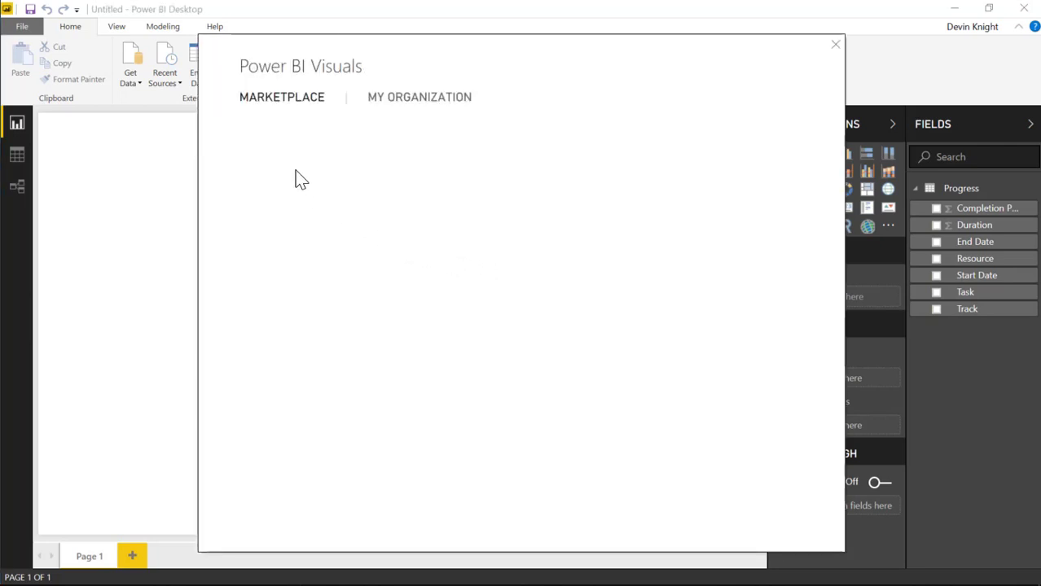
click(297, 175)
text(a)
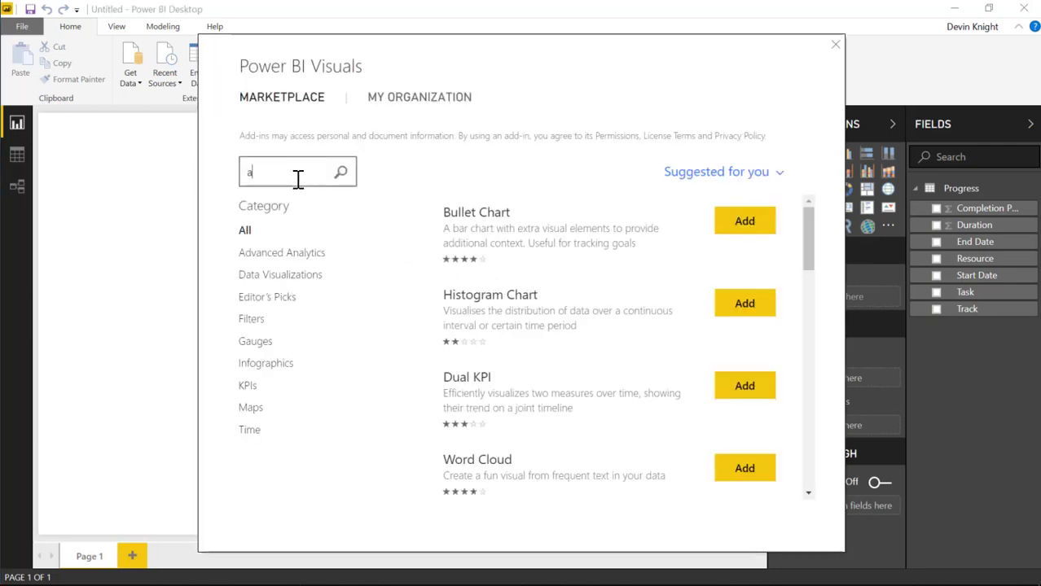
text(s timeline)
key(BackSpace)
key(BackSpace)
key(BackSpace)
key(BackSpace)
key(BackSpace)
text(eline)
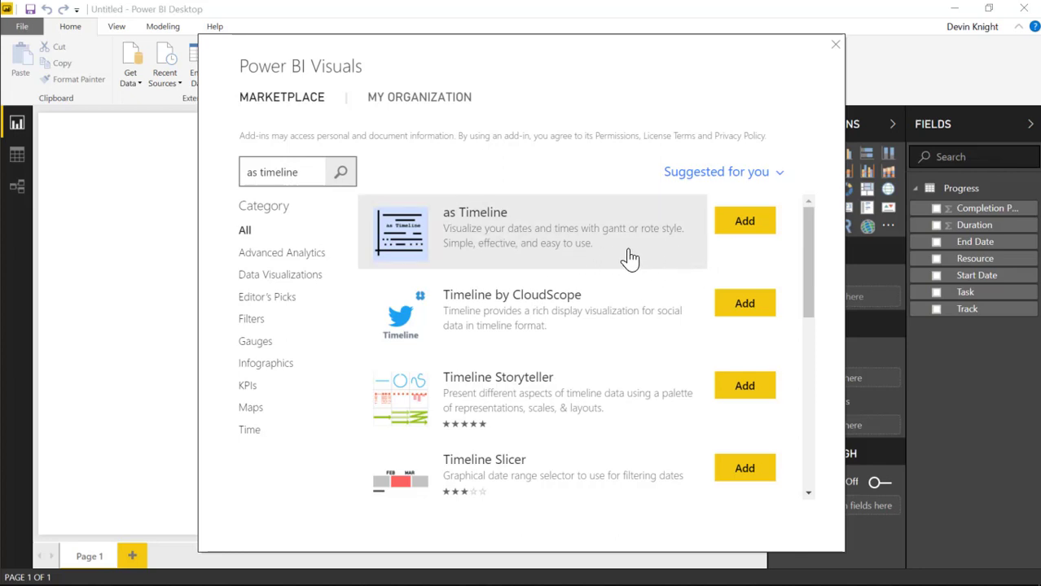
click(743, 228)
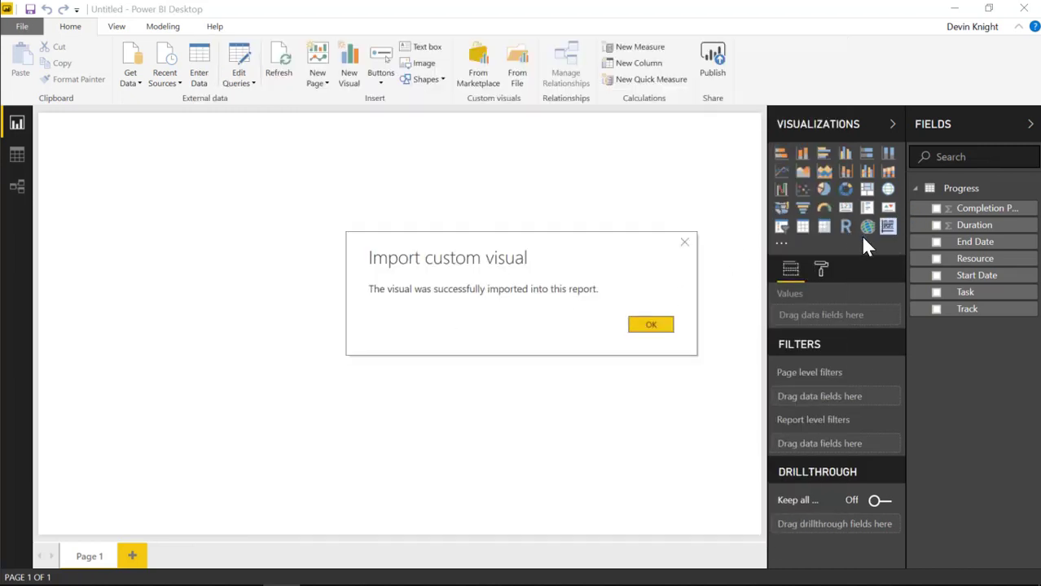
click(651, 325)
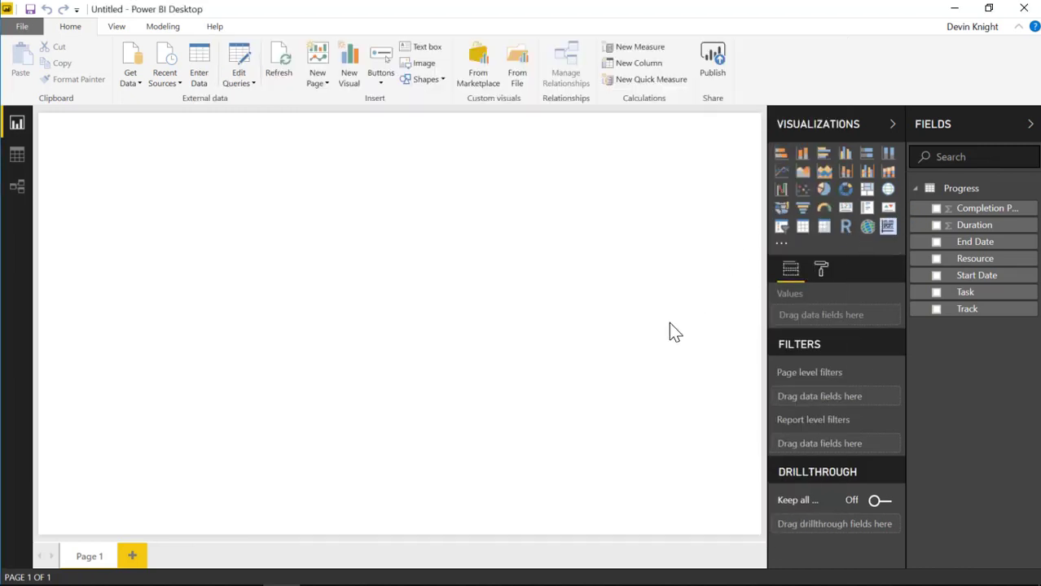
Place an enlarged as Timeline visual using Task as the entity and Track for grouping
click(887, 228)
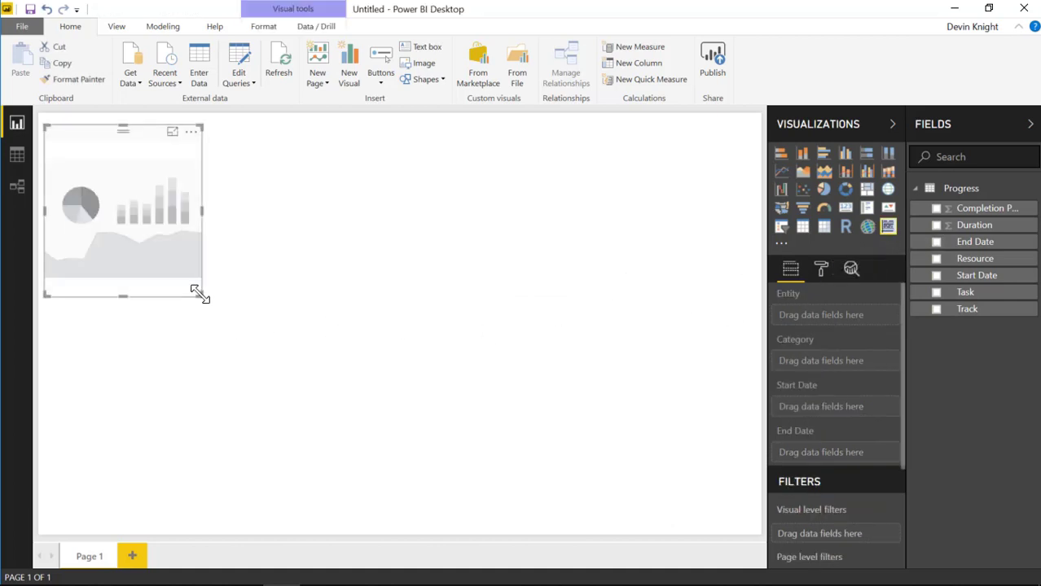
drag(201, 294, 297, 372)
drag(340, 407, 412, 467)
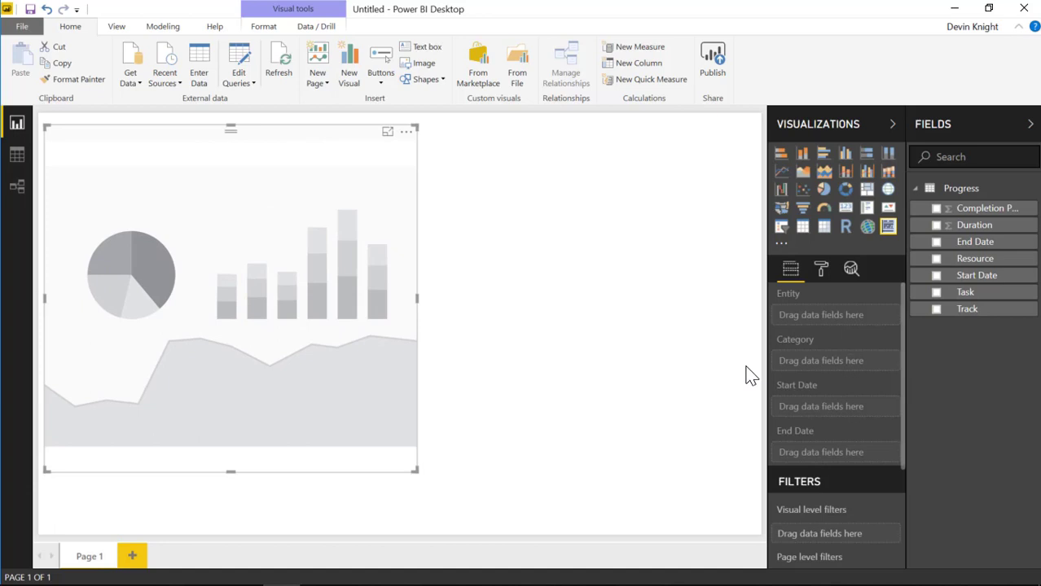
click(936, 292)
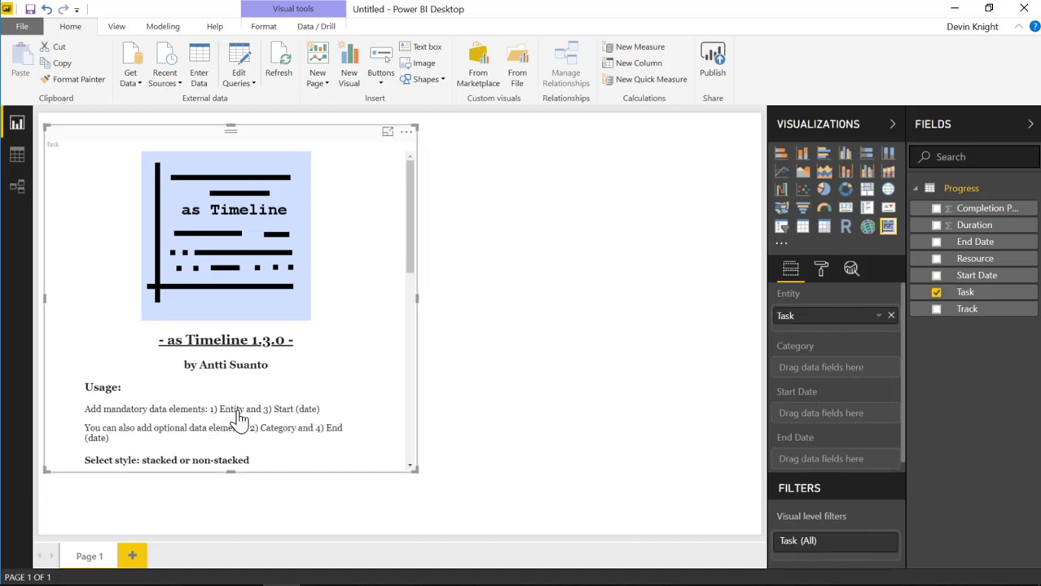
scroll(236, 420, down, 3)
scroll(237, 420, down, 5)
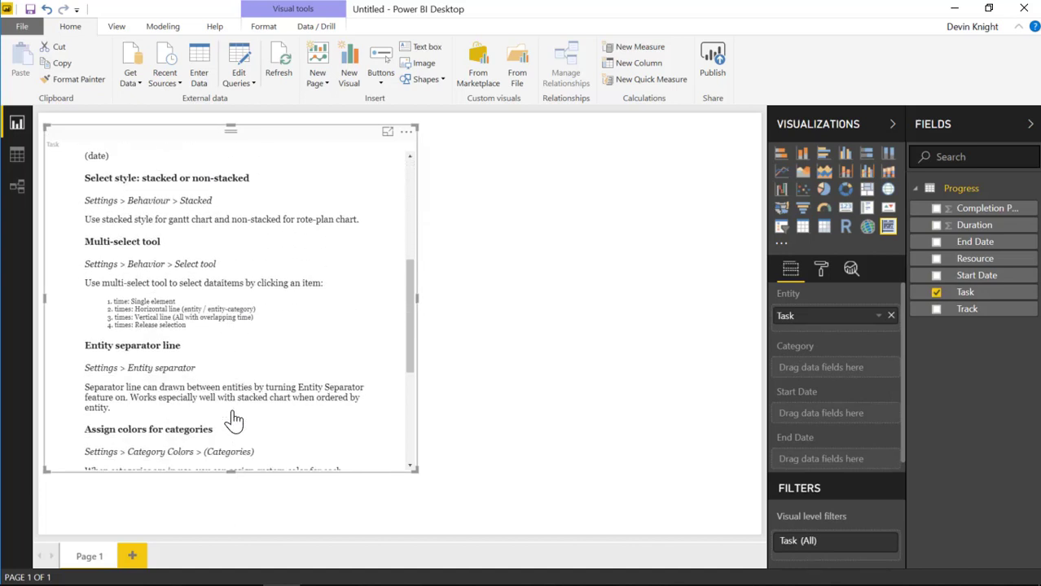
scroll(234, 420, down, 3)
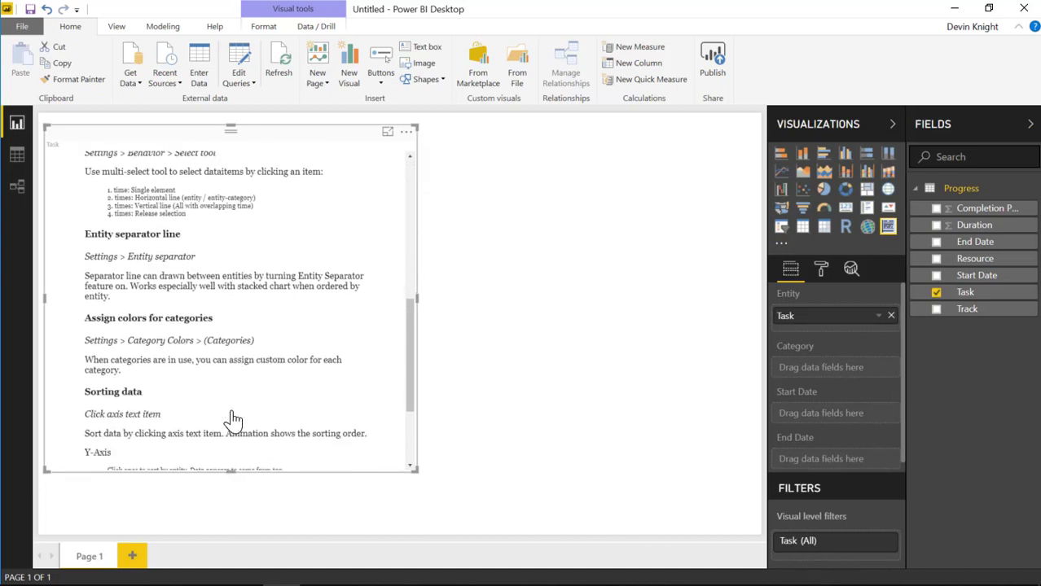
scroll(234, 420, up, 9)
scroll(234, 420, up, 2)
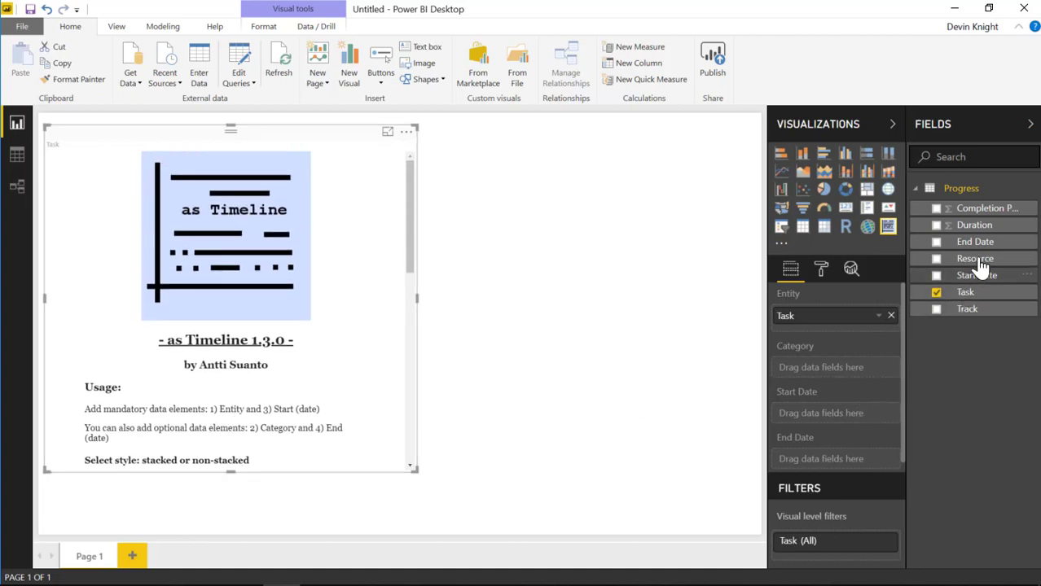
click(936, 311)
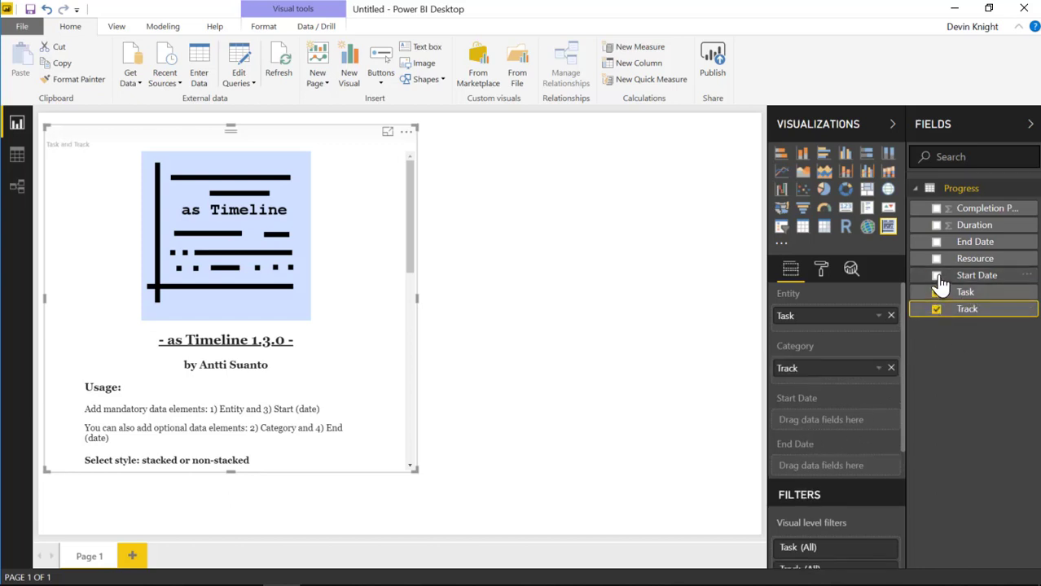
Put Start Date and End Date into the timeline's start-date and end-date wells
click(936, 275)
click(936, 241)
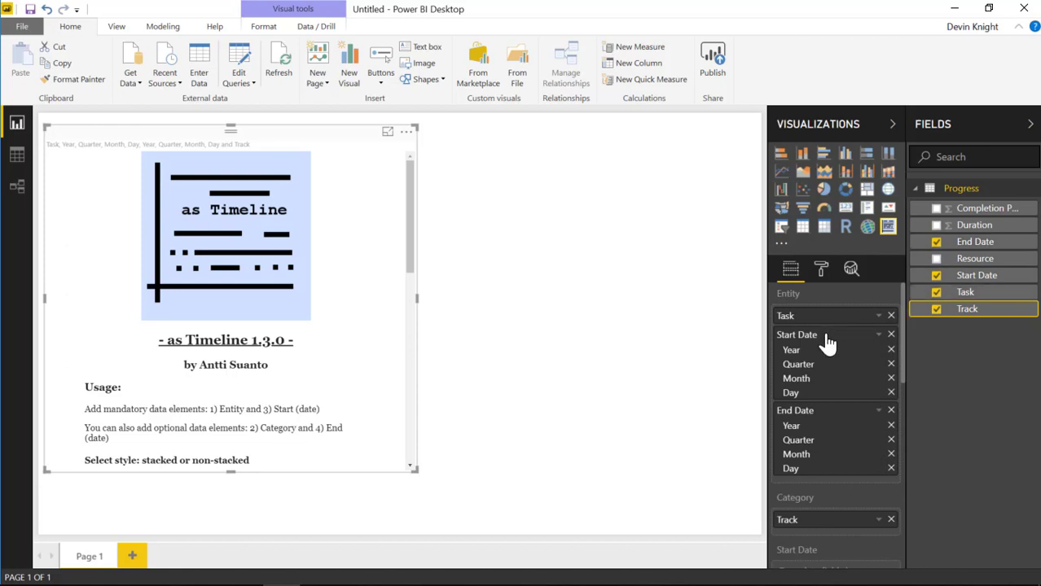
scroll(822, 353, down, 3)
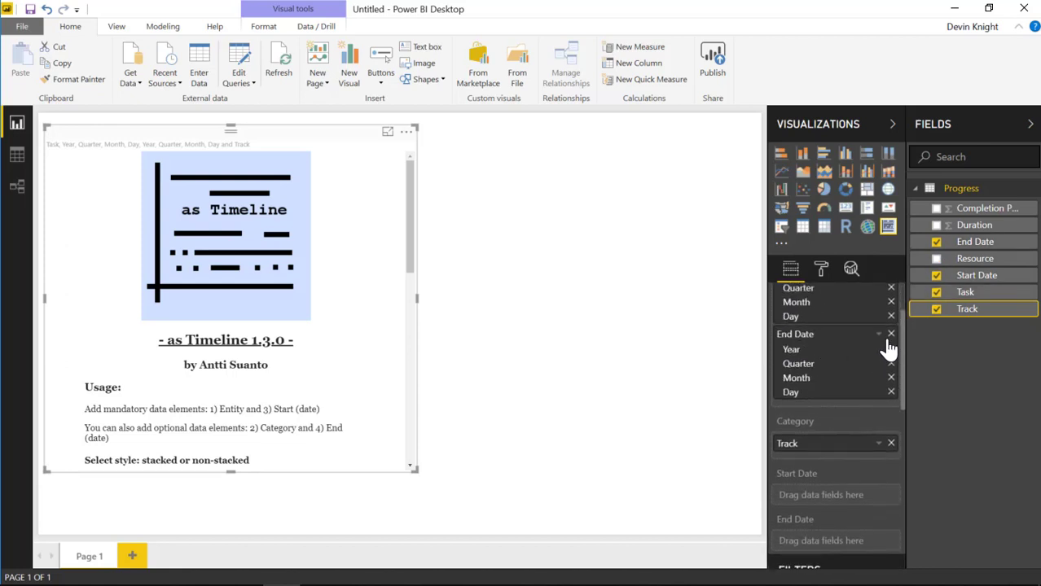
drag(860, 343, 857, 541)
scroll(840, 330, up, 3)
drag(827, 340, 818, 493)
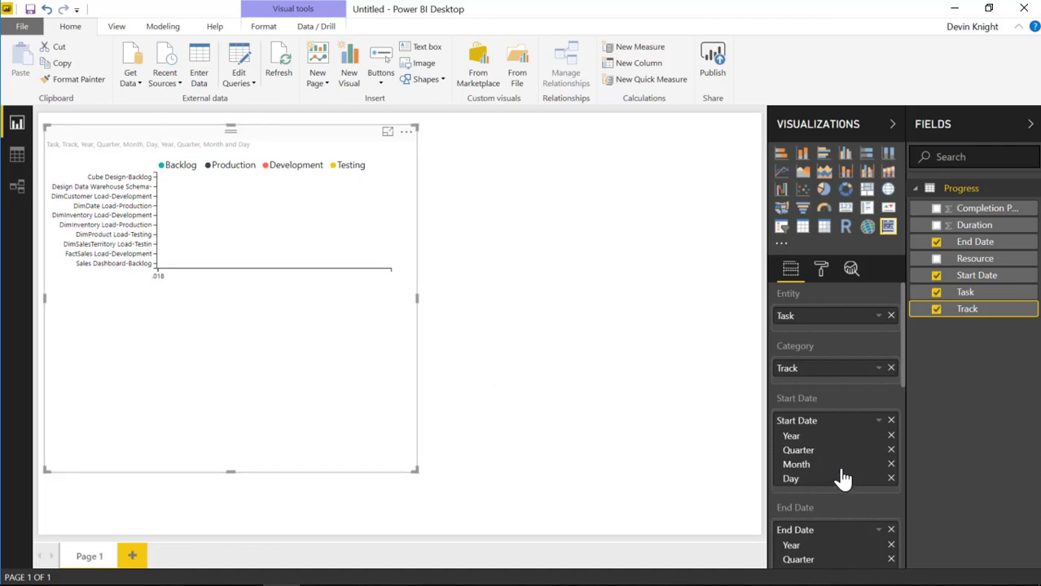
scroll(835, 465, down, 2)
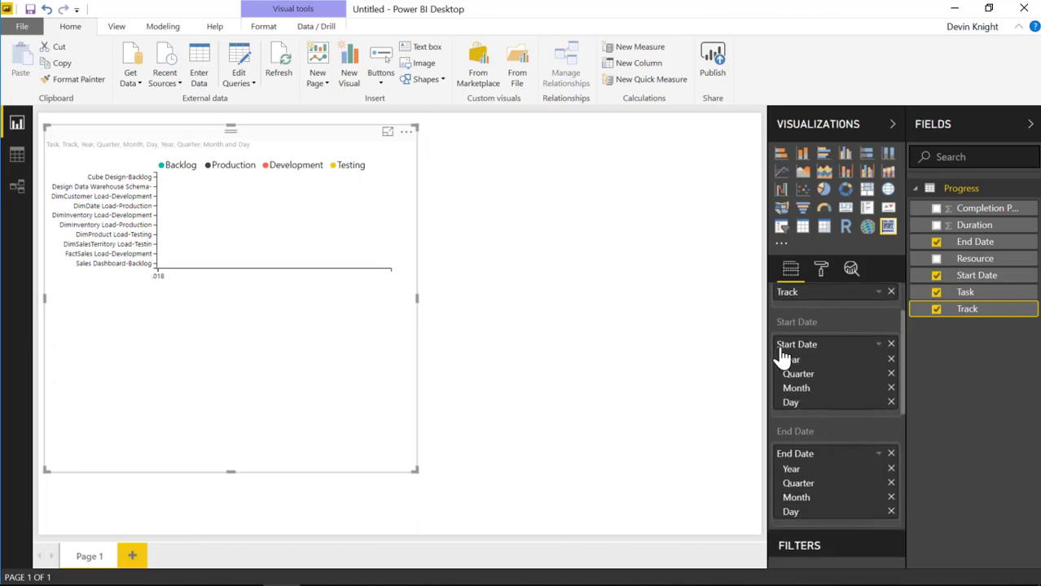
click(878, 345)
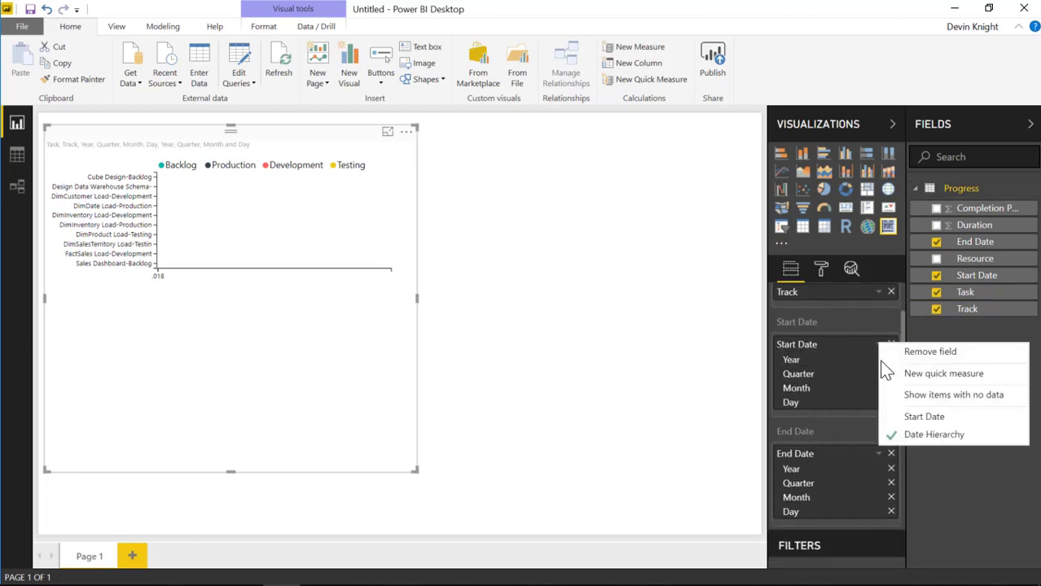
click(919, 432)
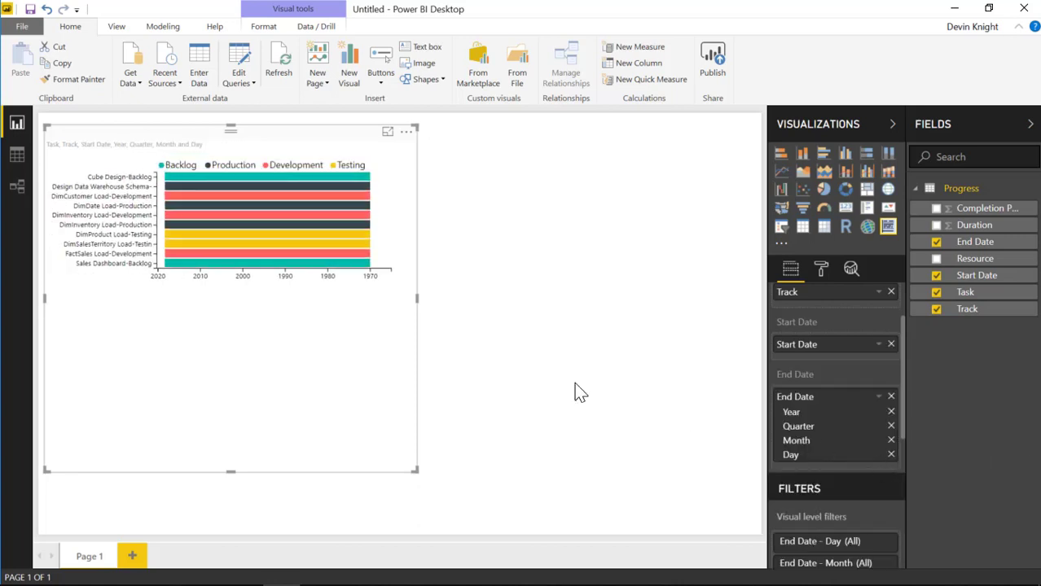
click(879, 398)
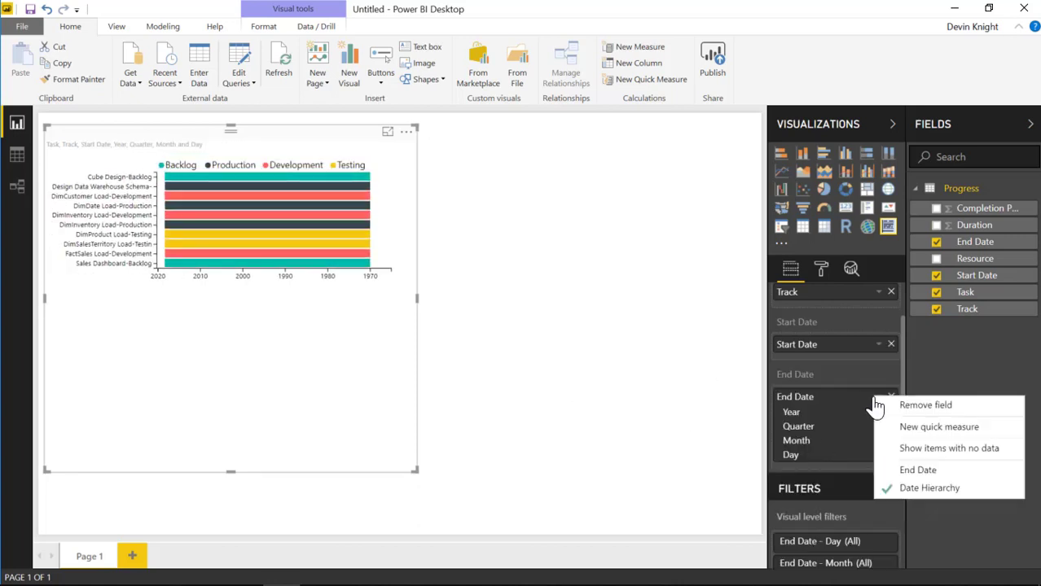
click(907, 470)
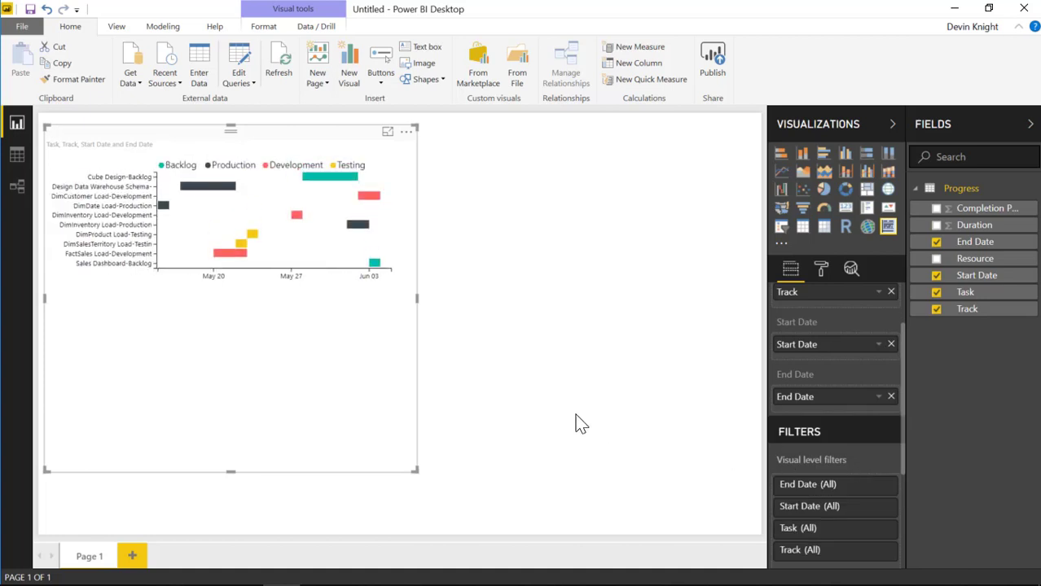
drag(413, 468, 586, 493)
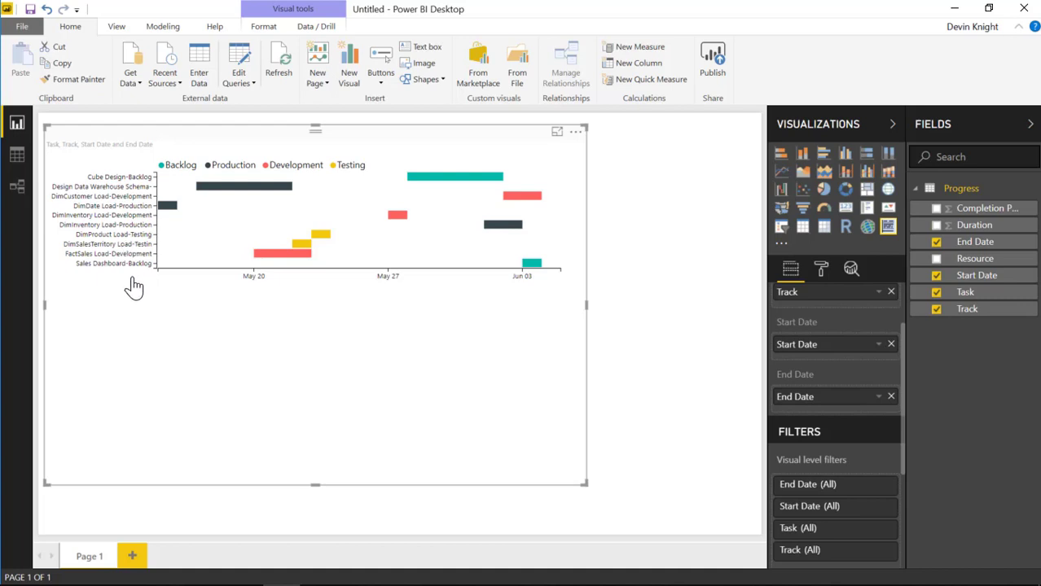
Set the Gantt's Display Settings element height to 30 in the Format pane
click(820, 270)
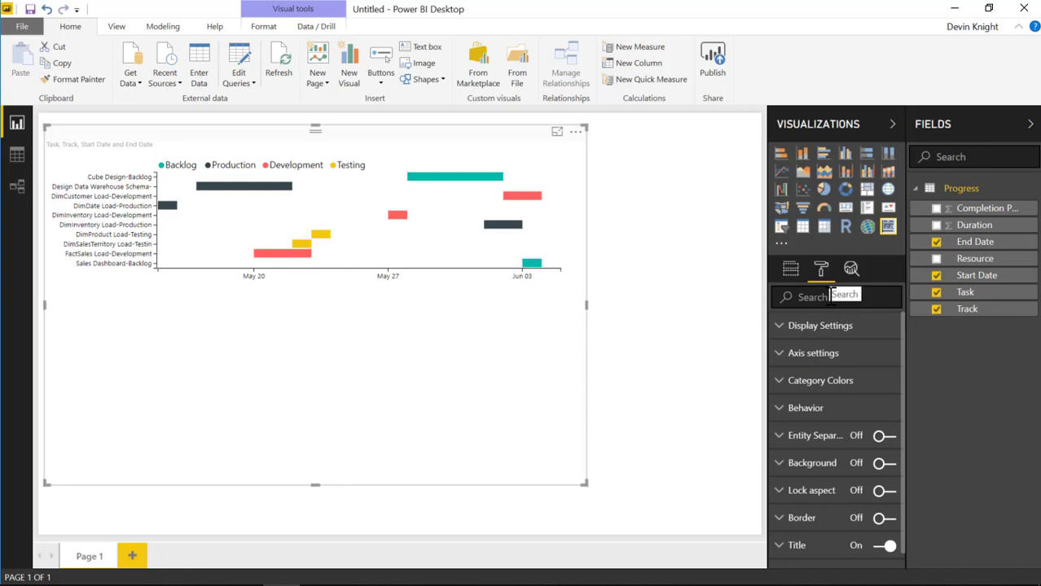
click(774, 330)
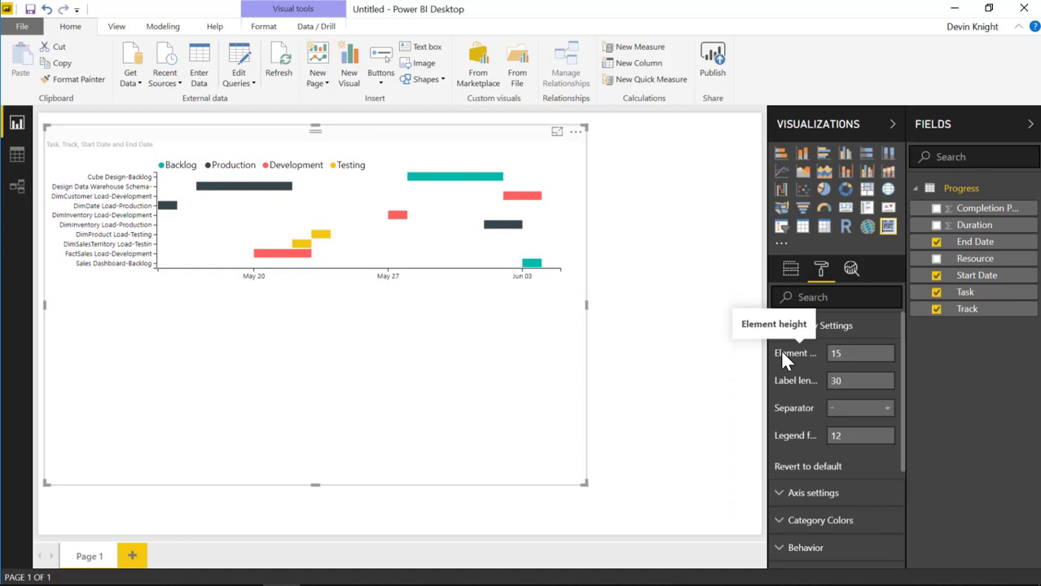
double_click(837, 354)
text(30)
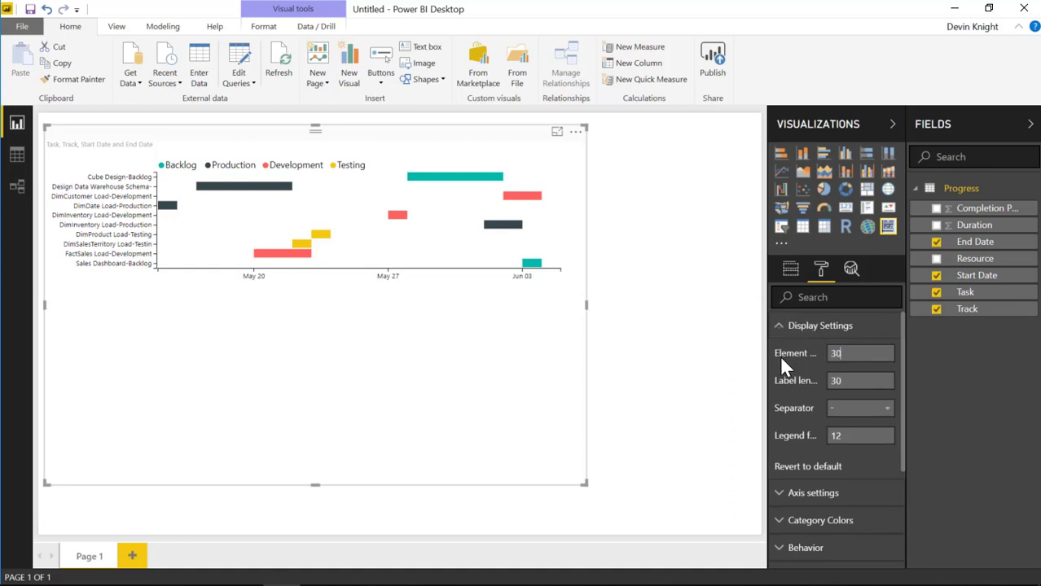
key(Return)
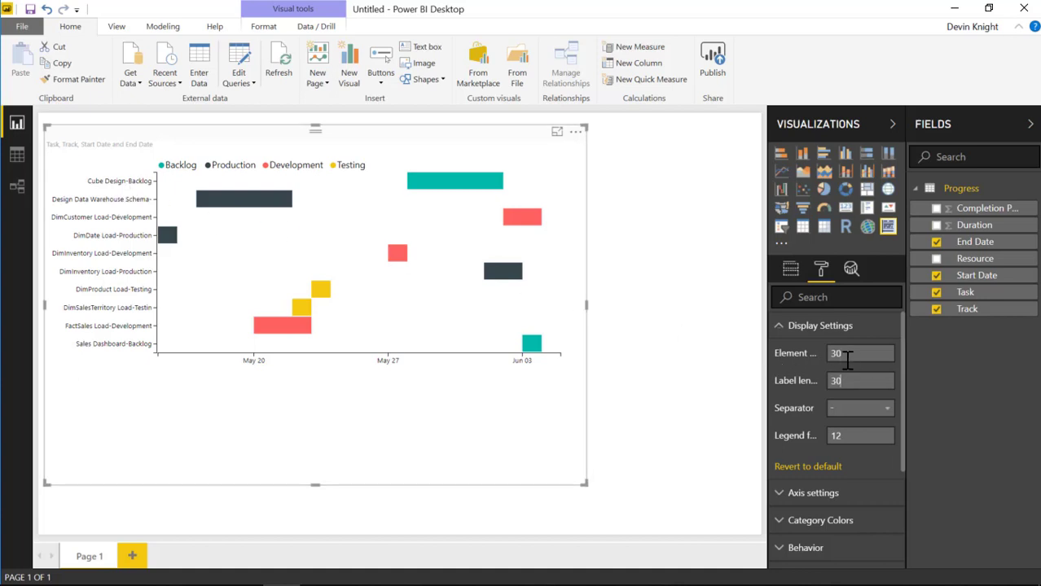
Switch the label separator to a comma and try legend font 16 before restoring 12
click(888, 412)
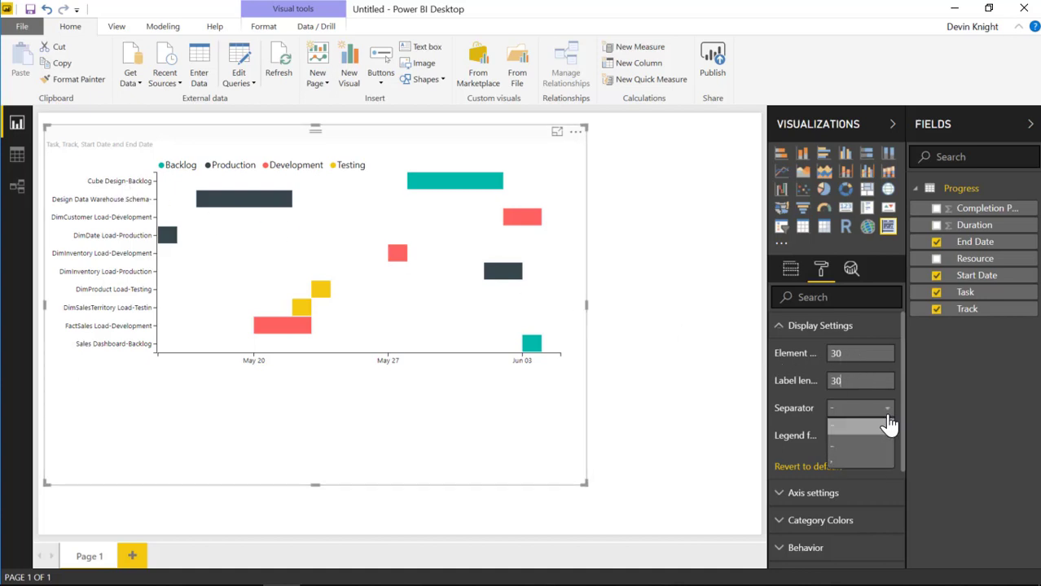
click(873, 465)
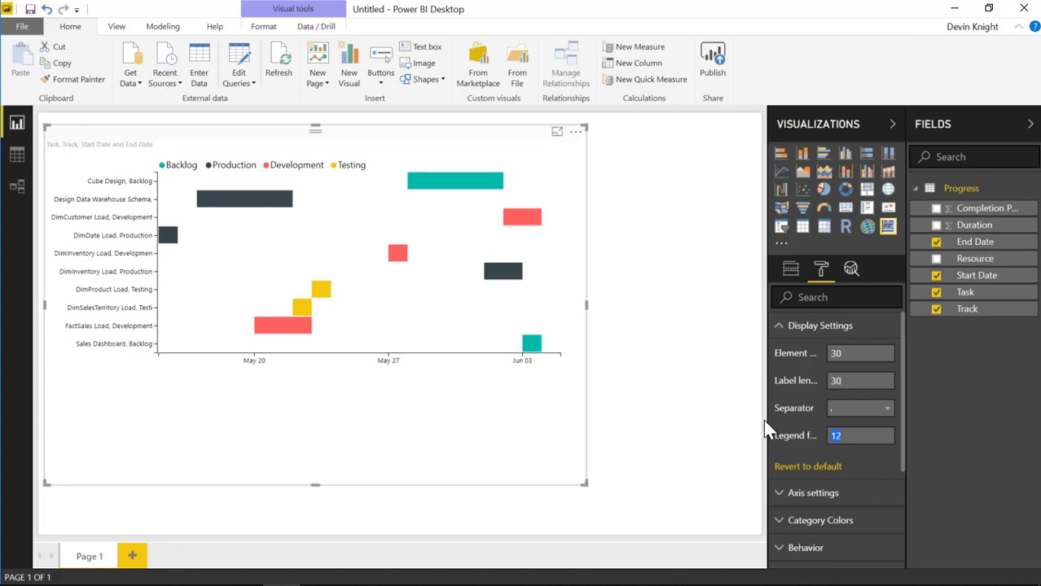
text(16)
key(Return)
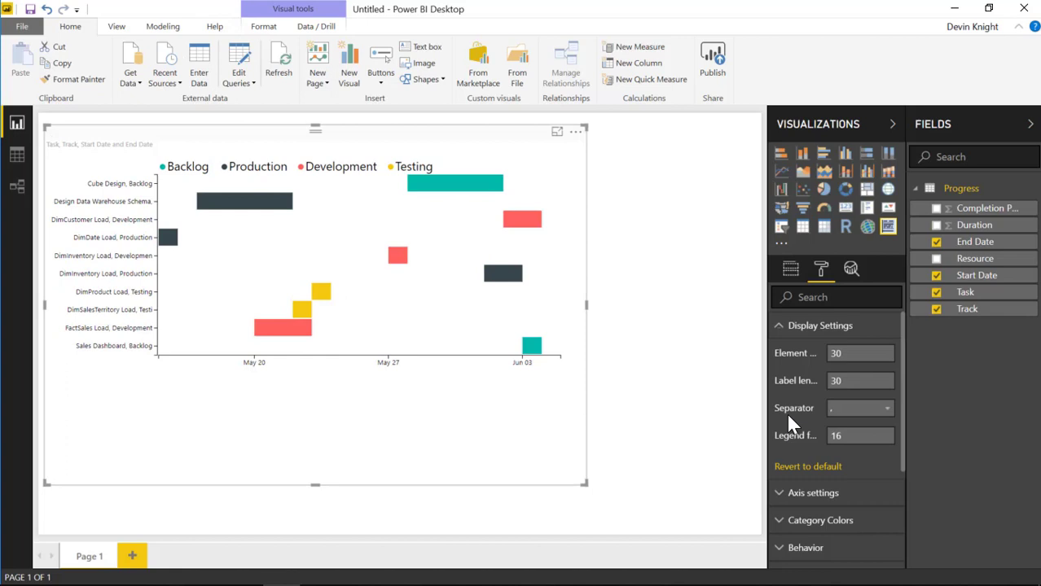
text(12)
key(Return)
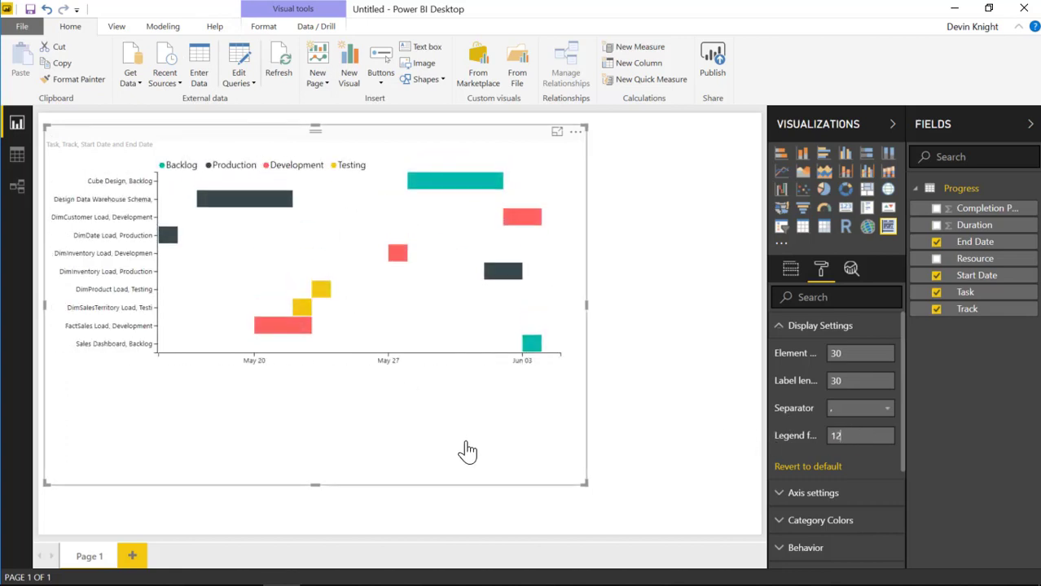
Open Axis settings and set the Y-axis font size to 16
click(780, 327)
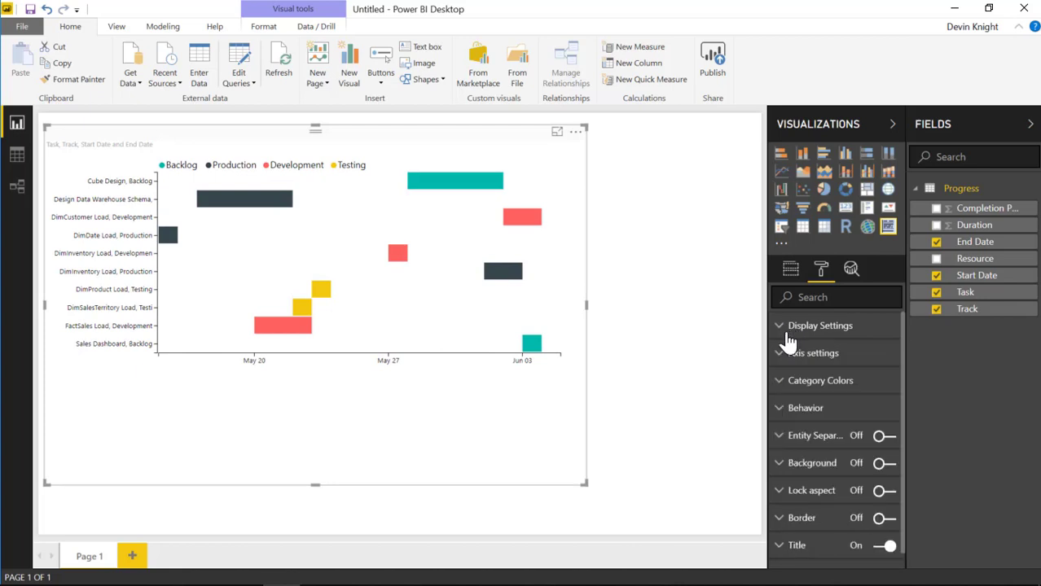
click(783, 357)
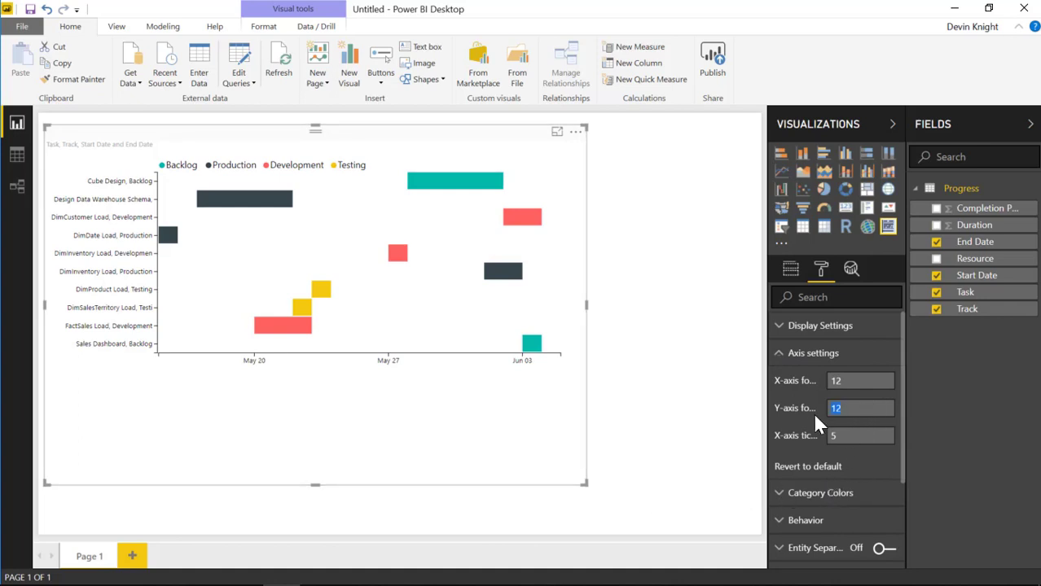
text(6)
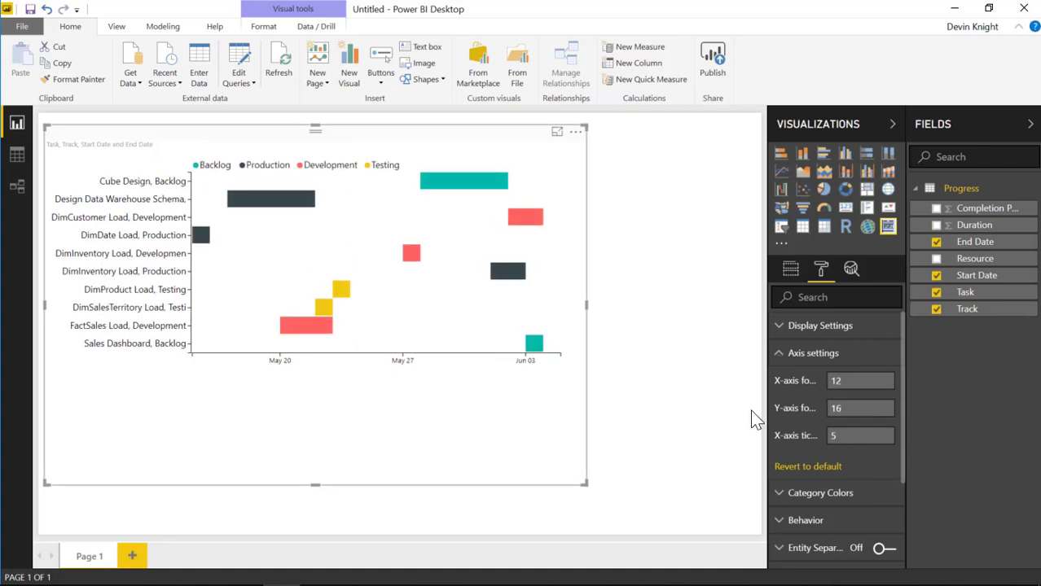
Try the hyphen and underscore label separators, then return to a comma
click(780, 330)
click(860, 416)
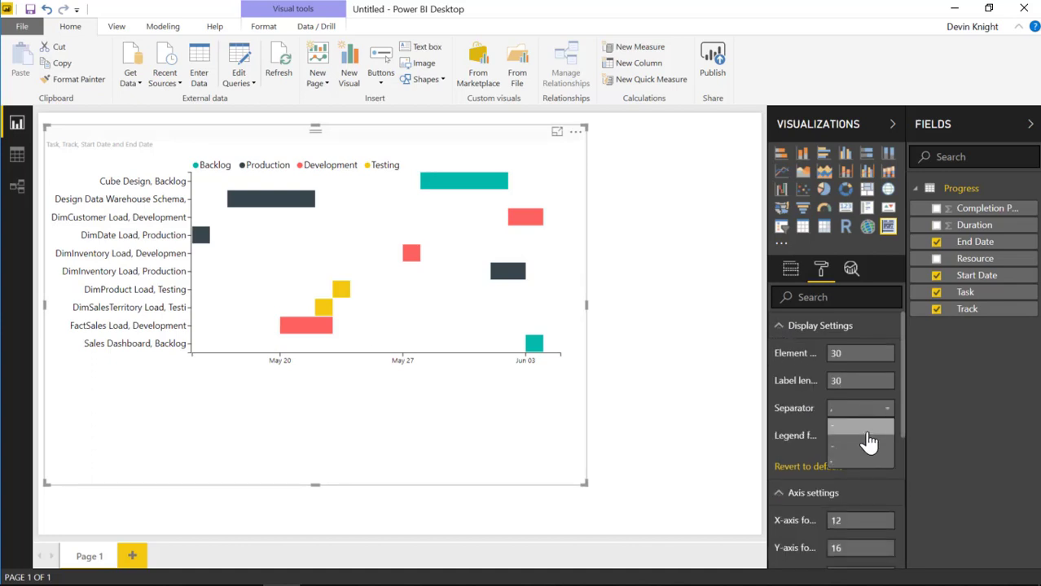
click(864, 448)
click(868, 410)
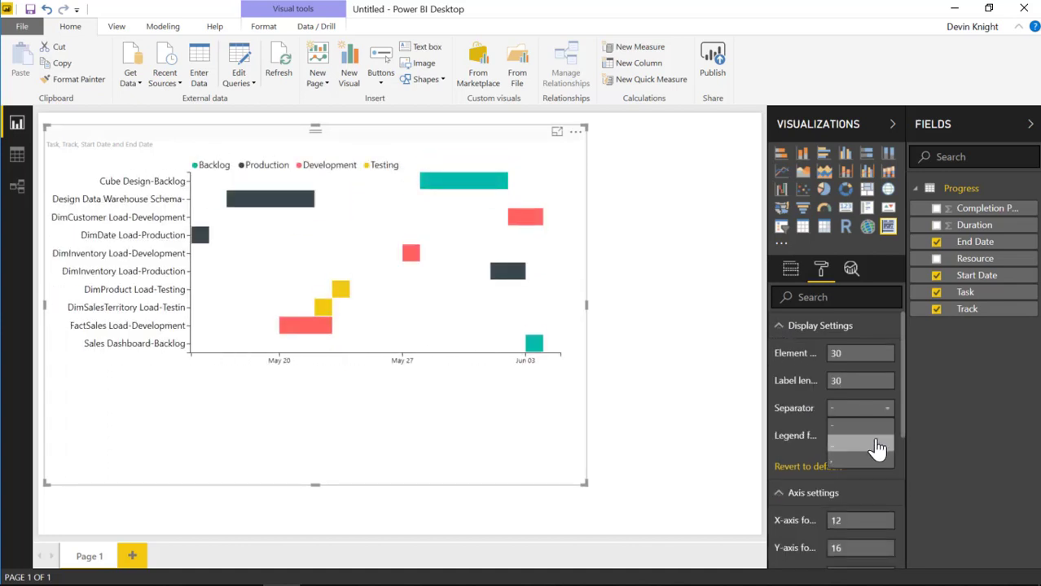
click(873, 447)
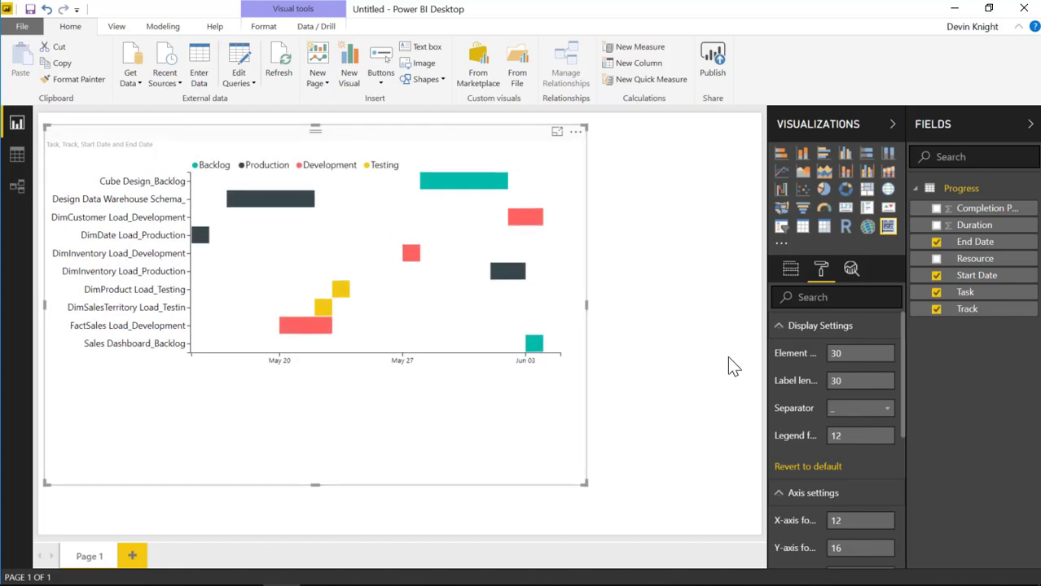
click(853, 414)
click(860, 455)
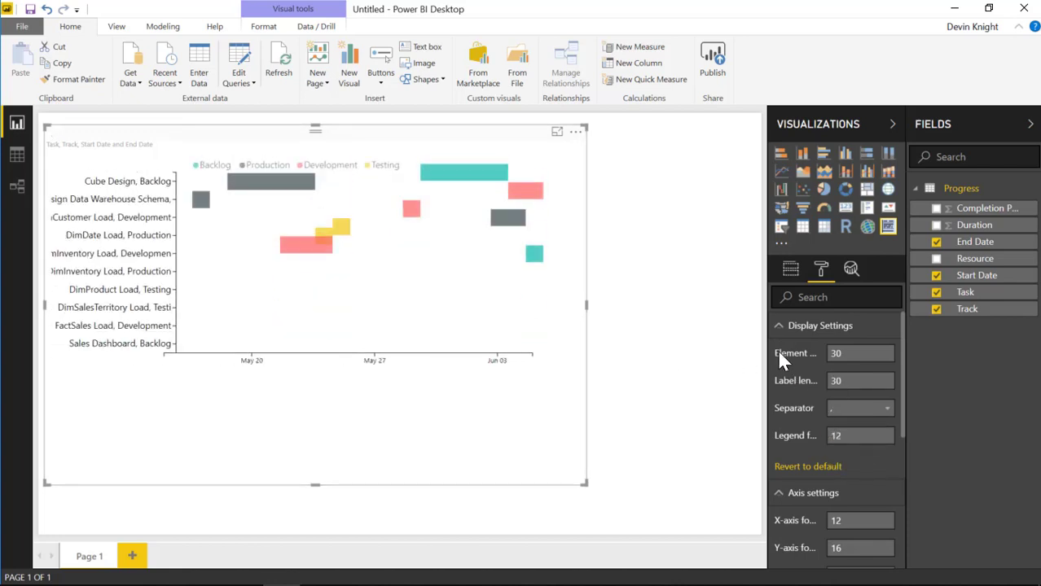
click(781, 325)
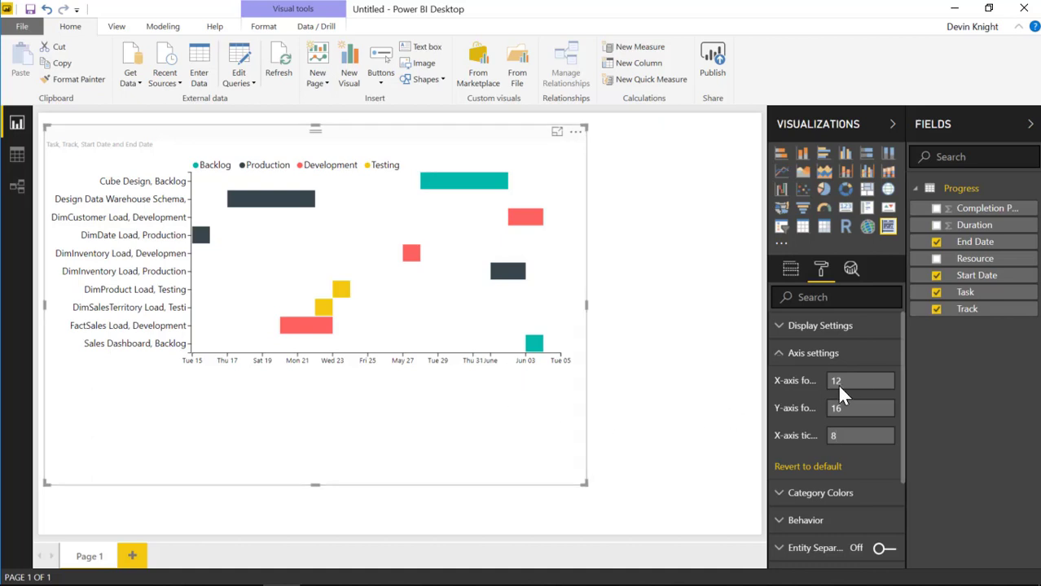
Set the X-axis ticks to 15, then reduce them to 8
text(16)
key(Return)
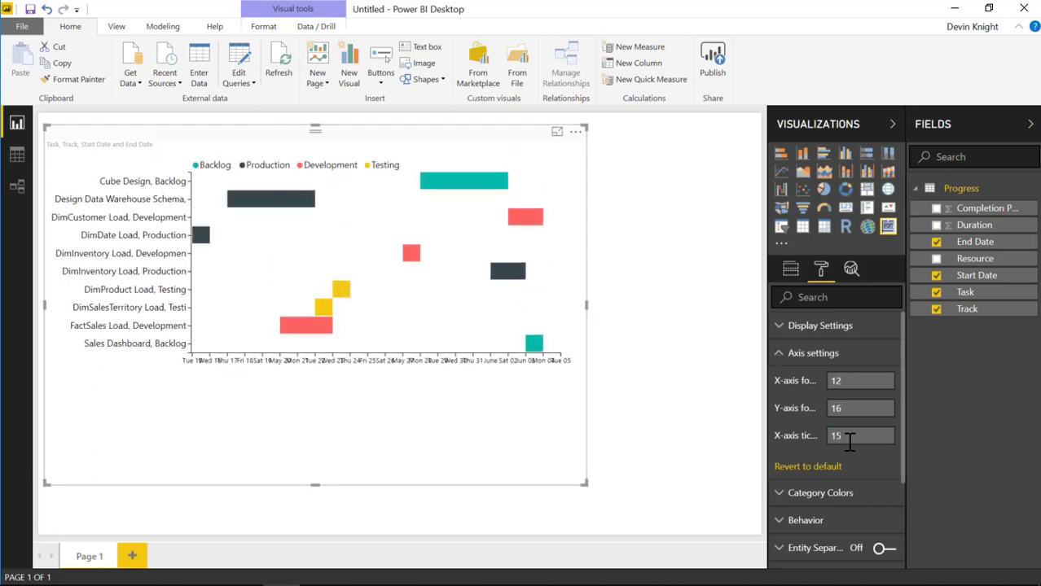
text(8)
key(Return)
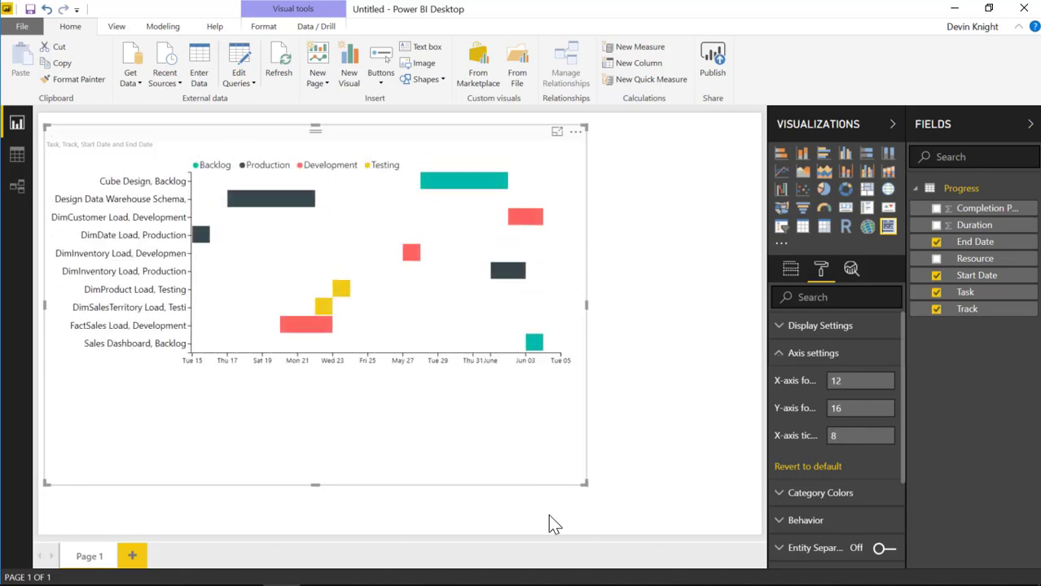
click(779, 356)
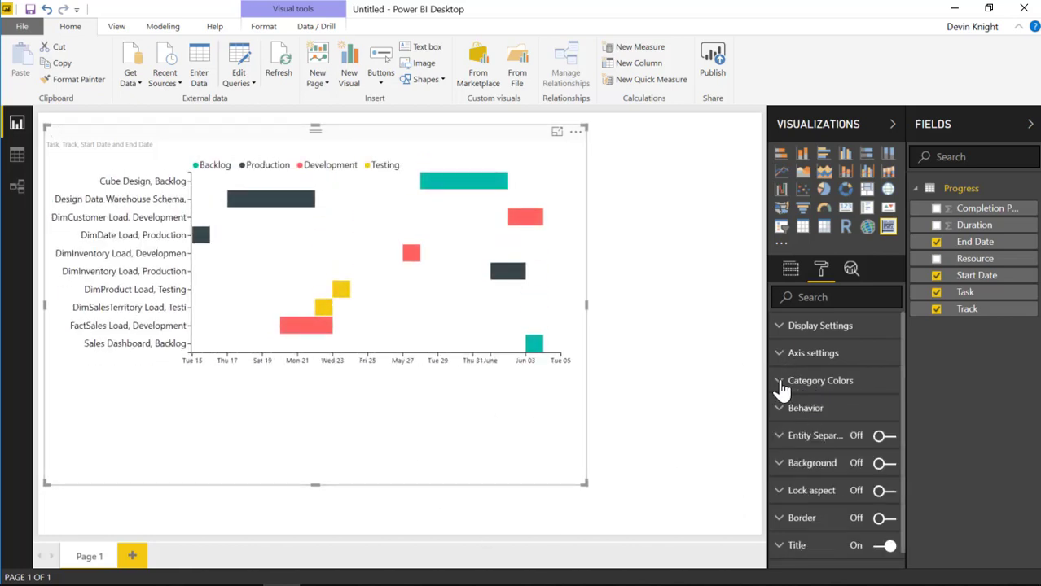
click(780, 386)
scroll(838, 391, down, 1)
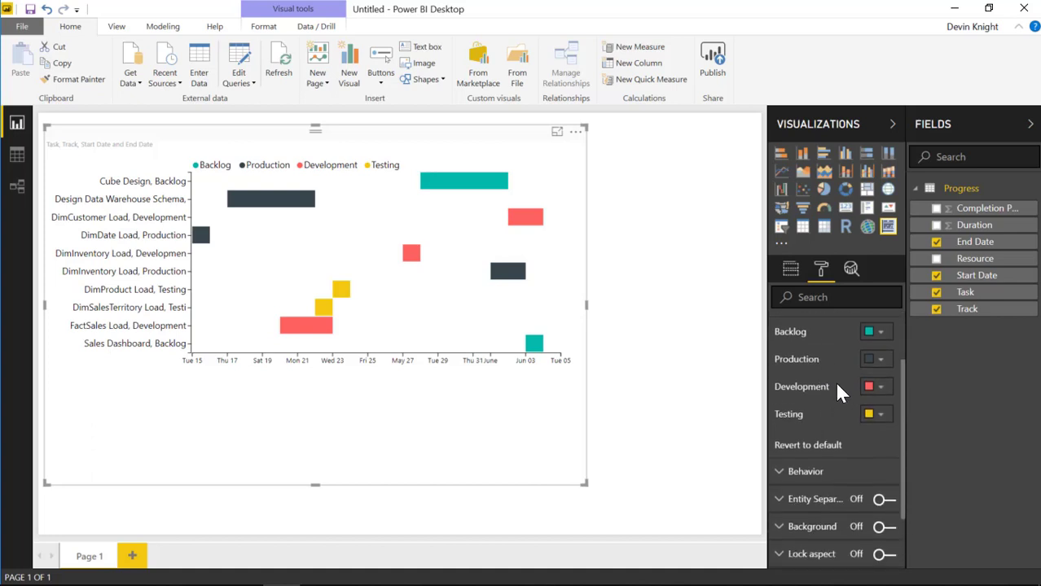
click(873, 333)
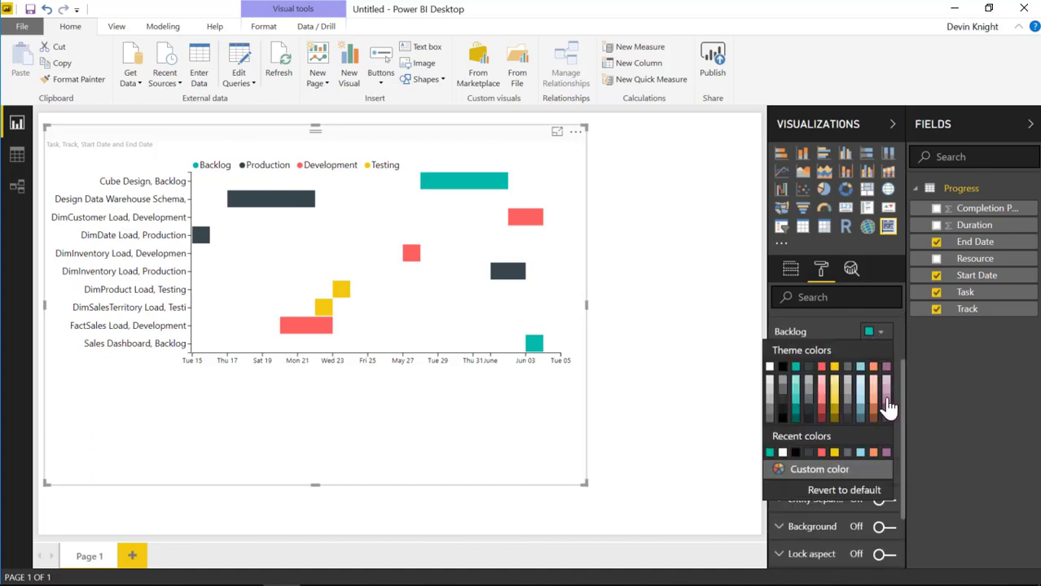
click(883, 406)
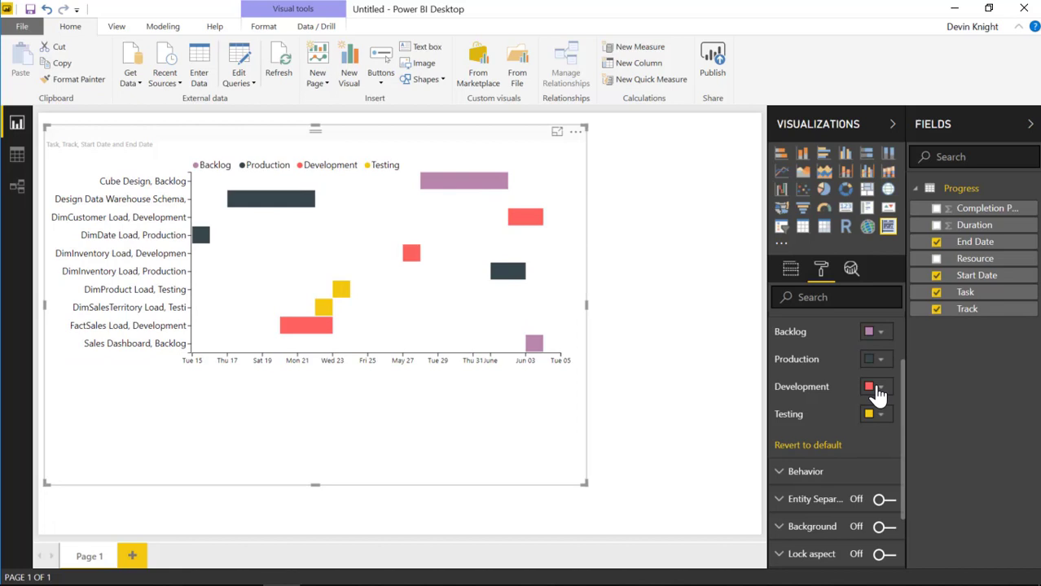
click(877, 387)
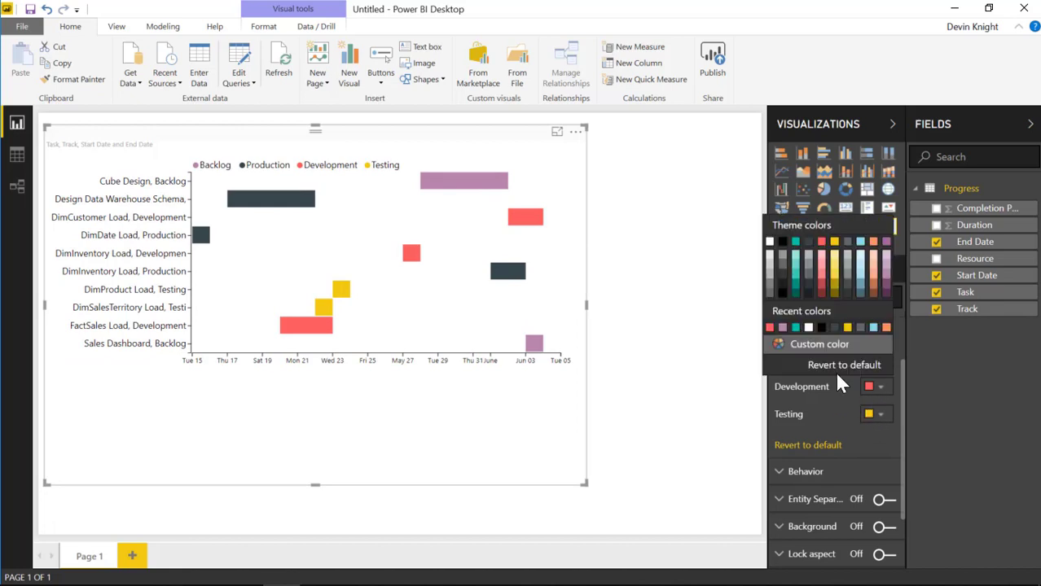
click(805, 286)
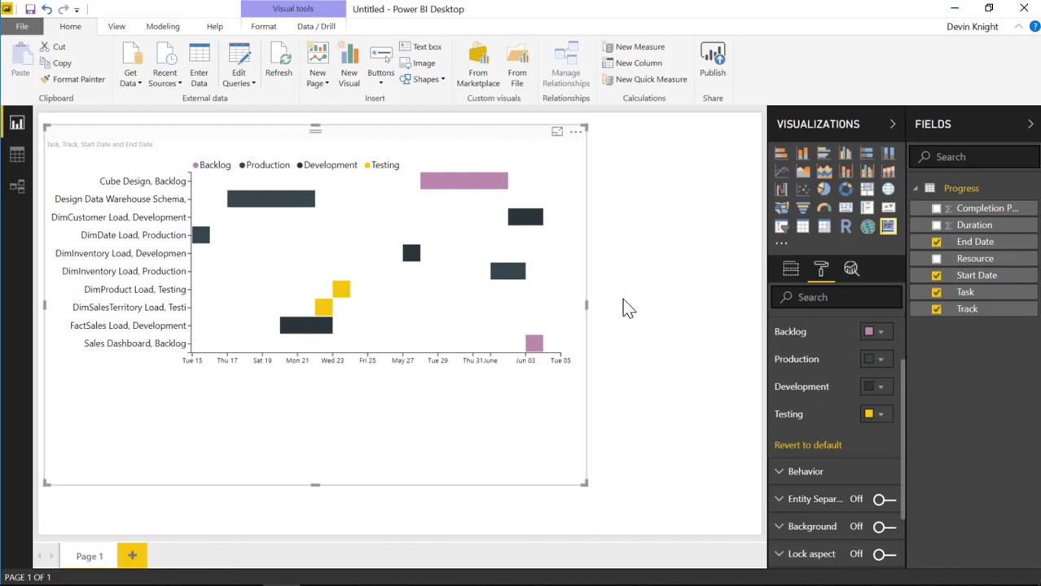
click(823, 448)
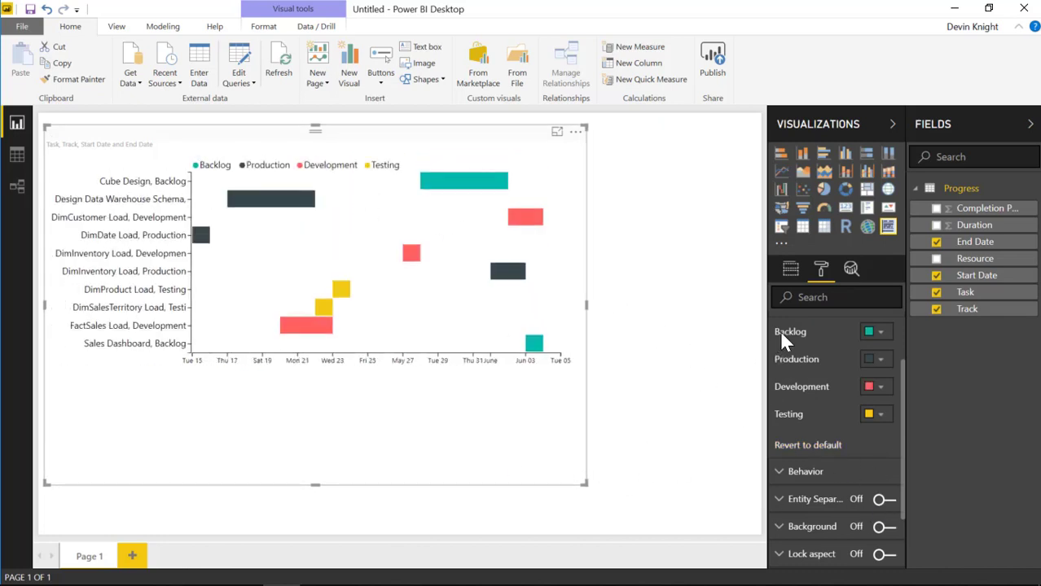
scroll(782, 340, up, 3)
click(777, 383)
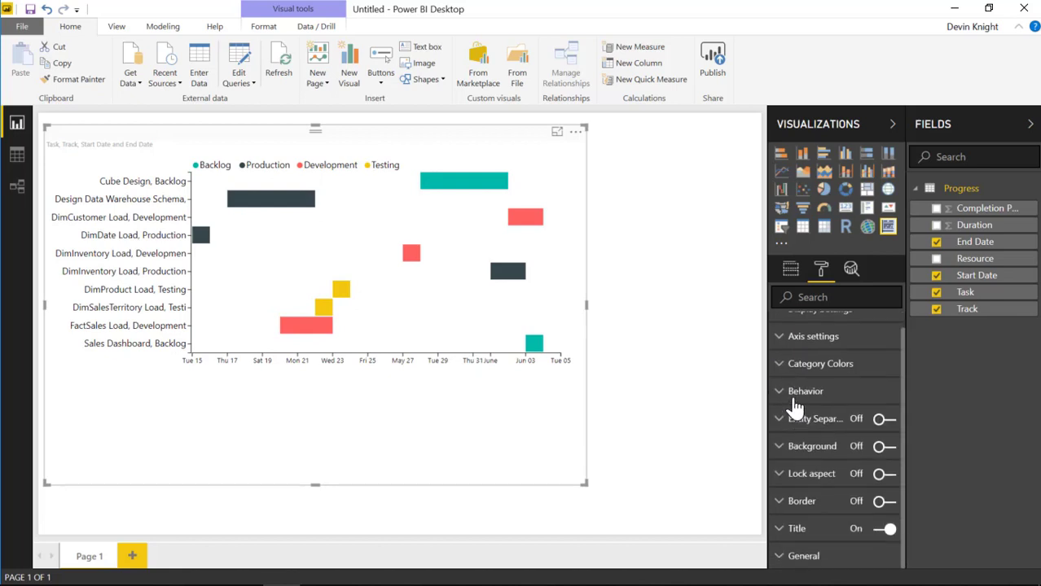
Toggle Stacked on and off repeatedly under Behavior, leaving it Off with one row per task
click(783, 392)
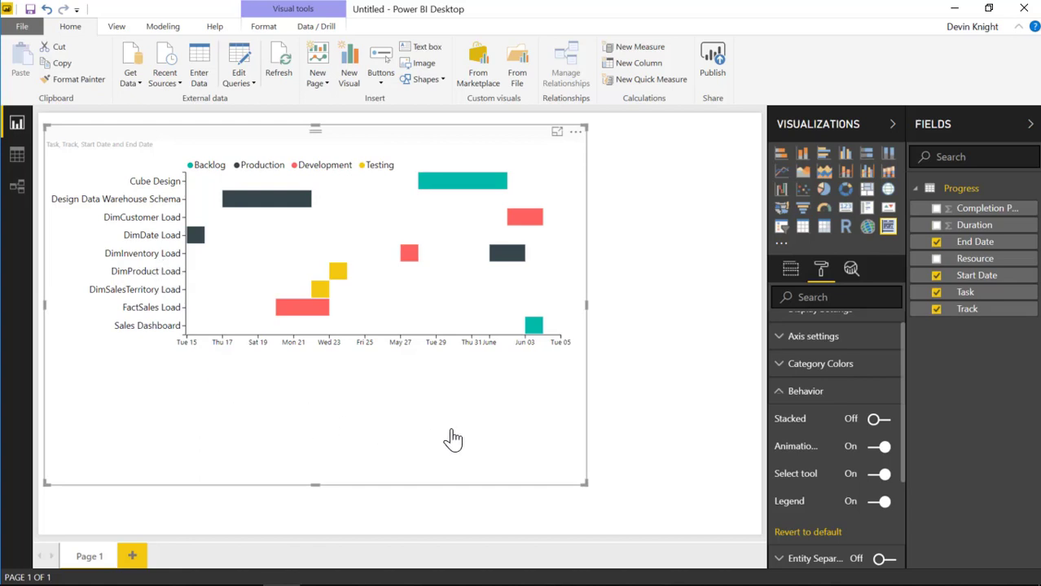
click(876, 423)
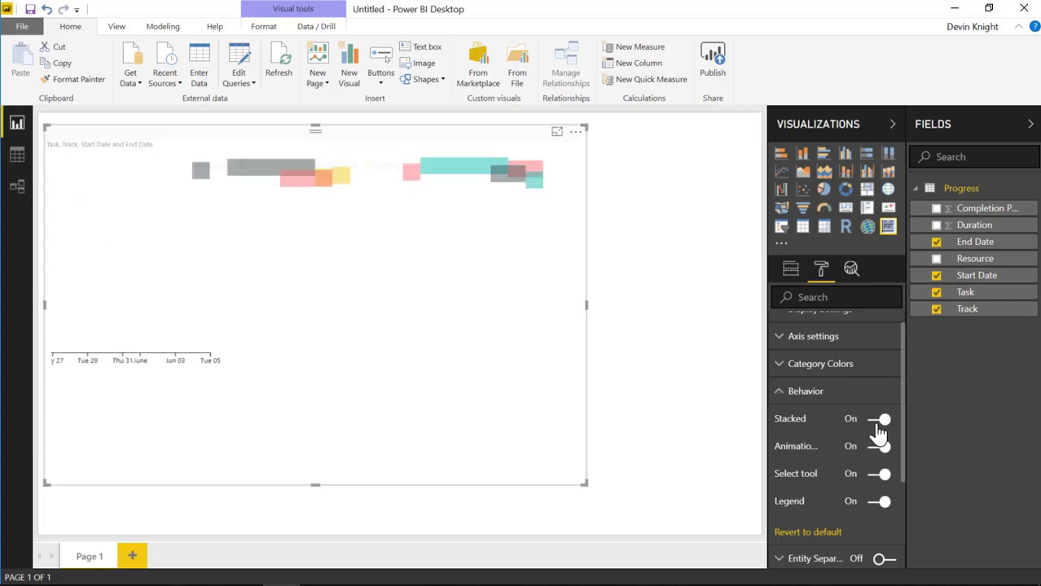
click(876, 423)
click(876, 422)
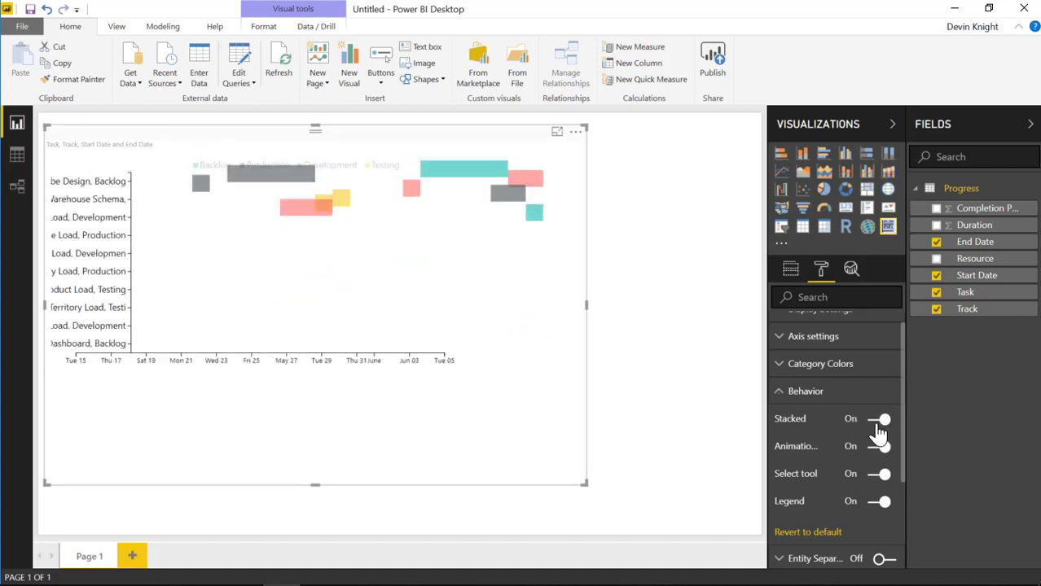
click(876, 422)
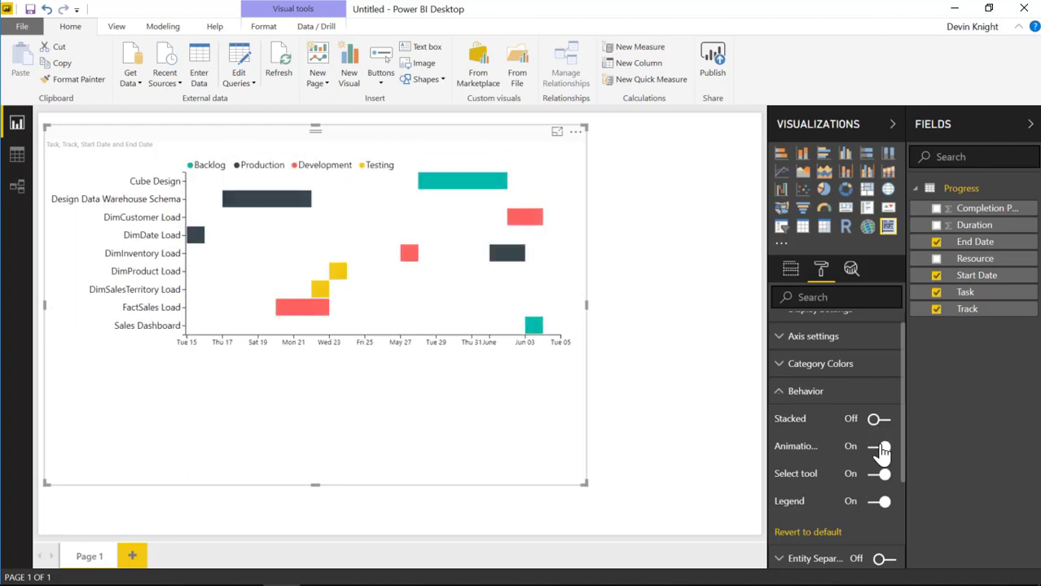
click(878, 422)
click(877, 422)
click(877, 422)
click(877, 422)
click(877, 422)
click(878, 421)
click(879, 421)
Turn Animation back on and test highlighting on the FactSales Load and DimCustomer Load bars
click(878, 449)
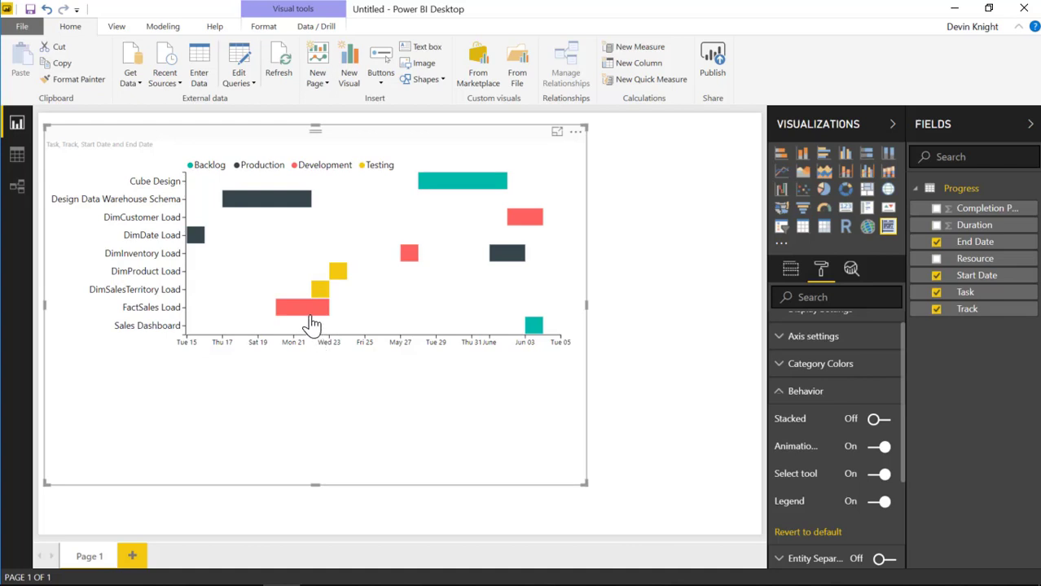
mouse_move(279, 311)
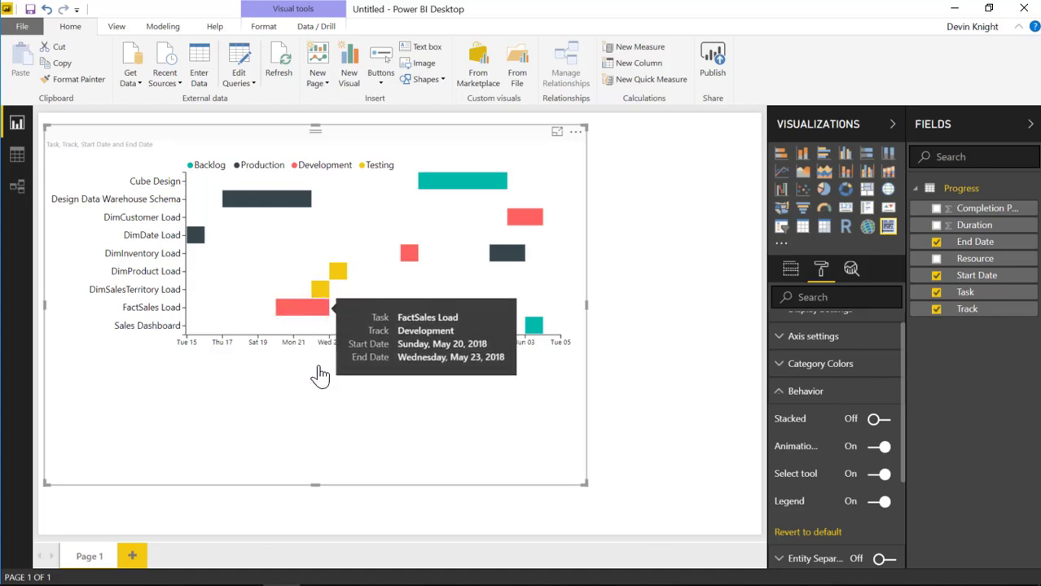
click(308, 318)
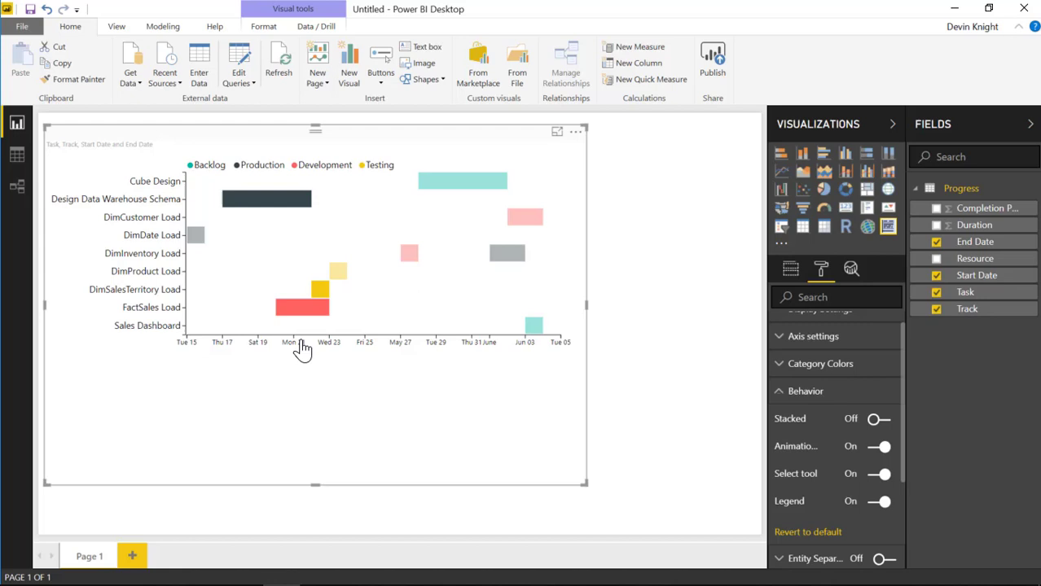
mouse_move(311, 321)
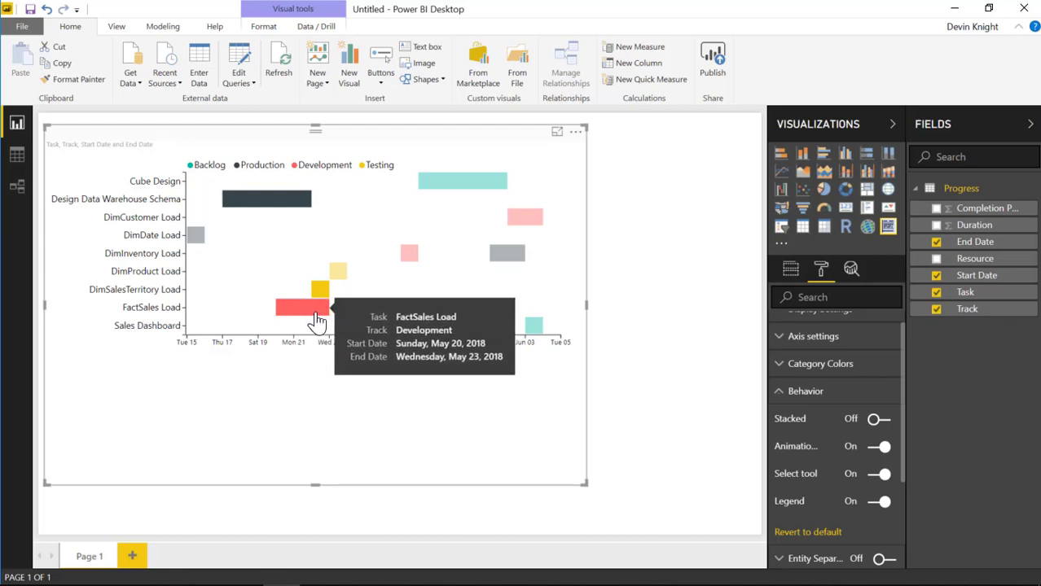
mouse_move(317, 303)
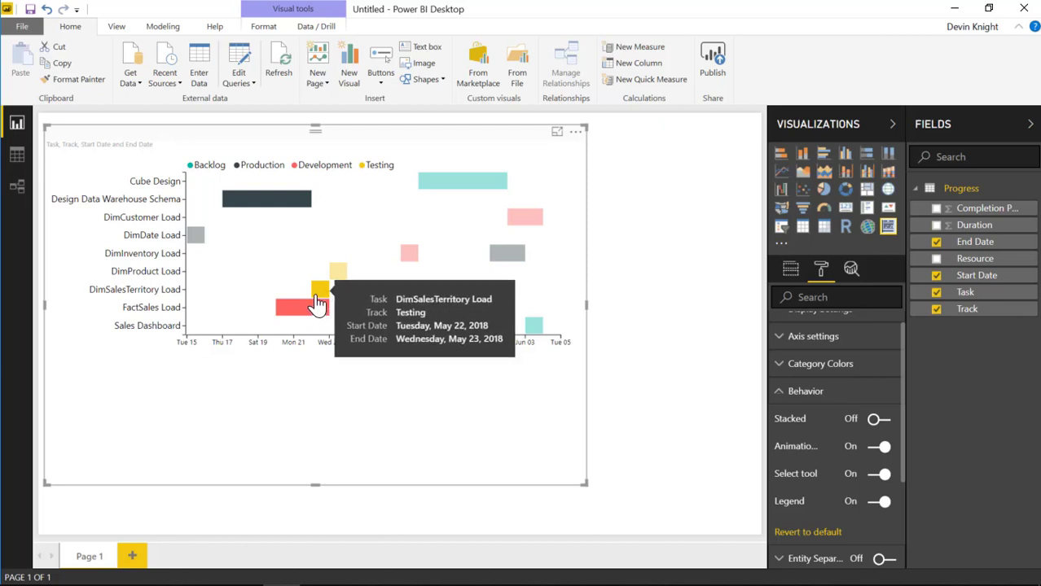
mouse_move(291, 209)
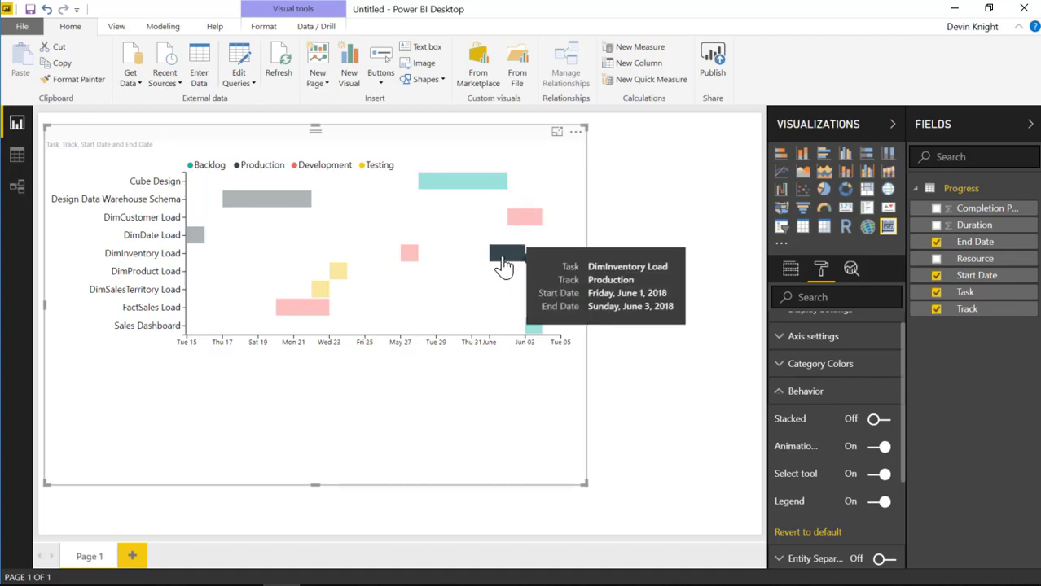
click(505, 264)
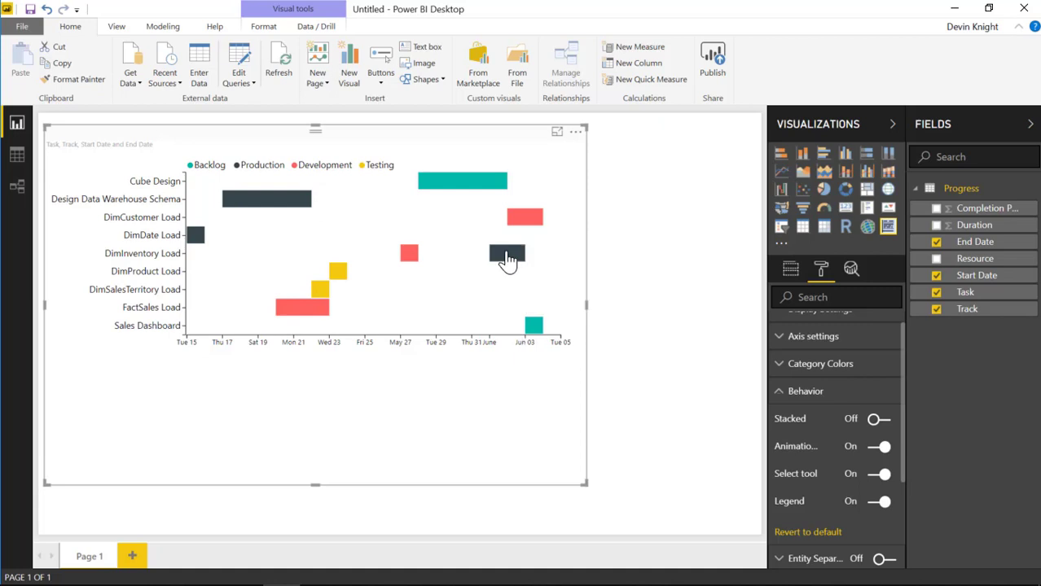
click(518, 226)
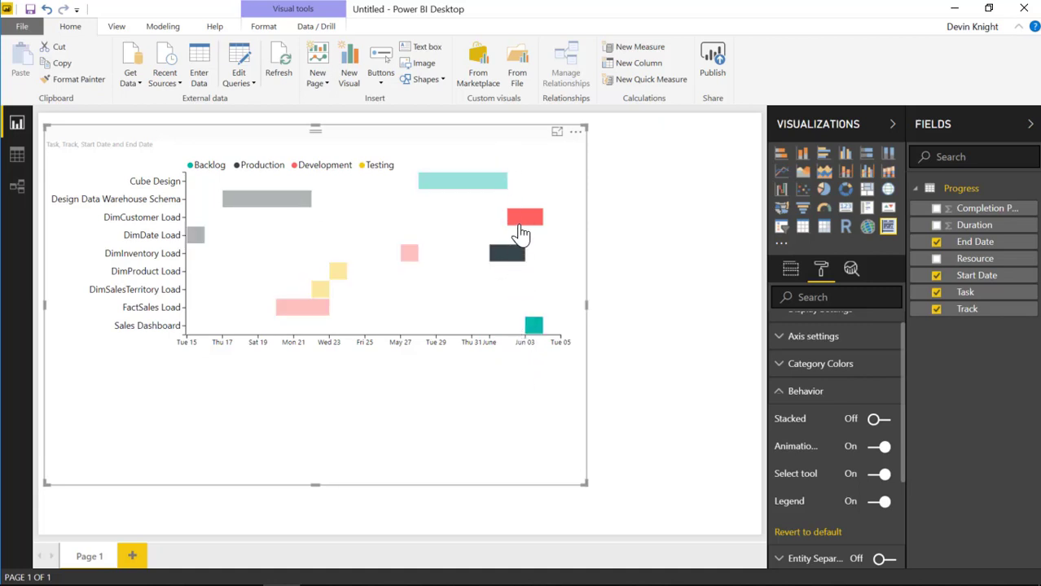
mouse_move(523, 231)
Switch Select tool Off, then click the DimCustomer Load, DimInventory Load and Sales Dashboard bars
click(879, 479)
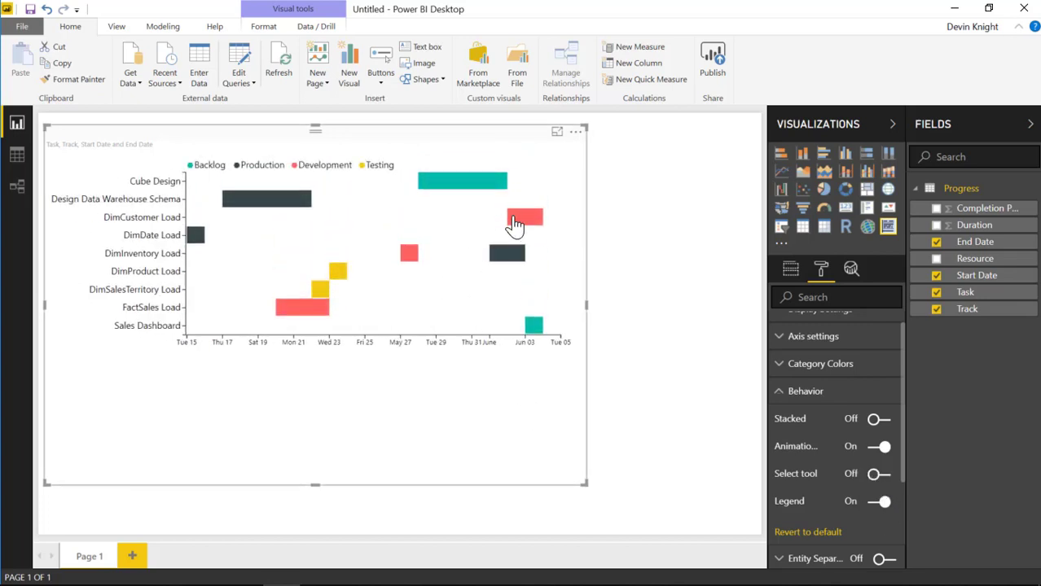
click(521, 225)
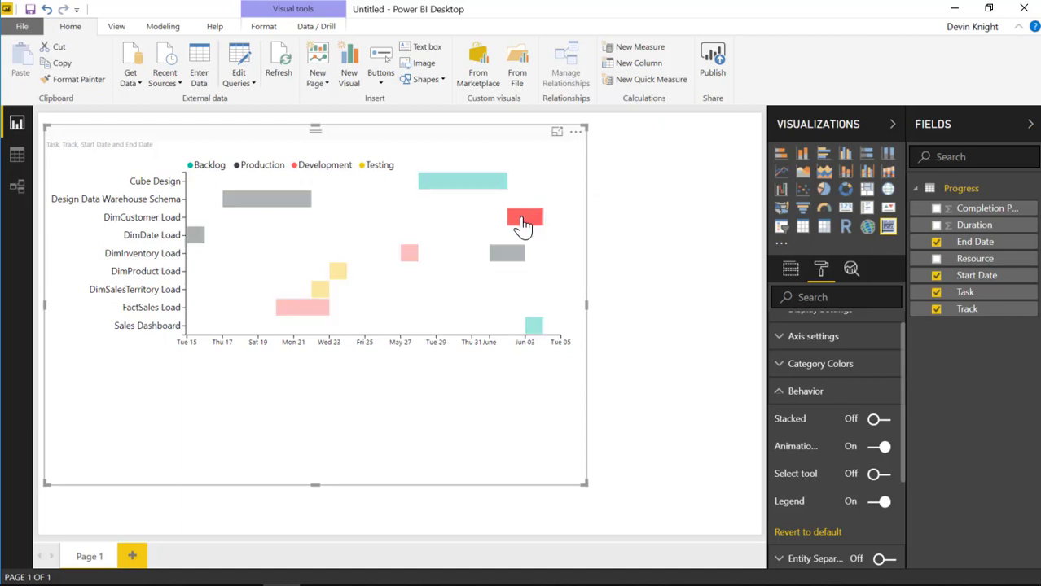
click(524, 226)
click(524, 226)
click(513, 258)
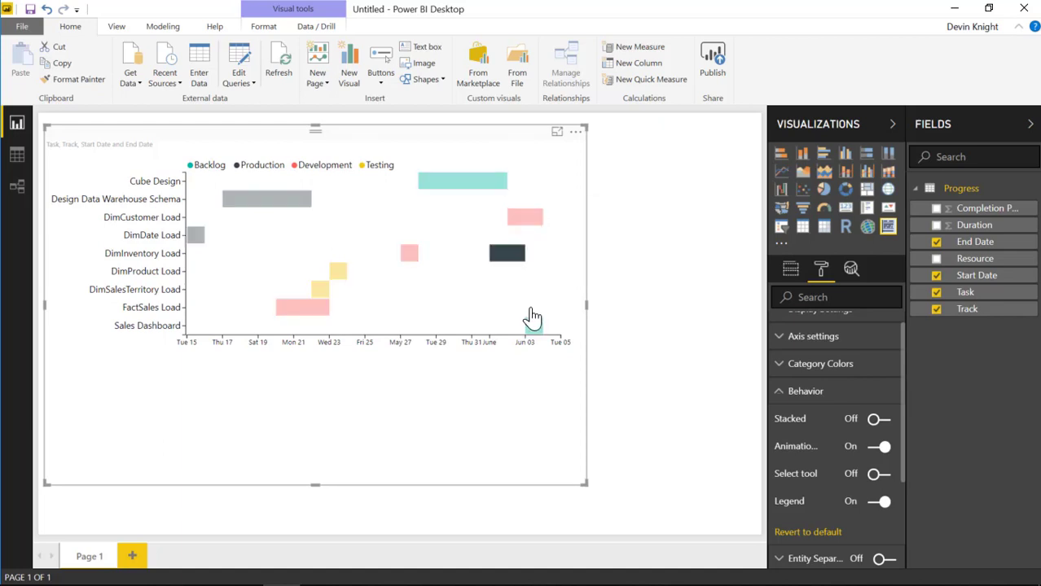
click(532, 324)
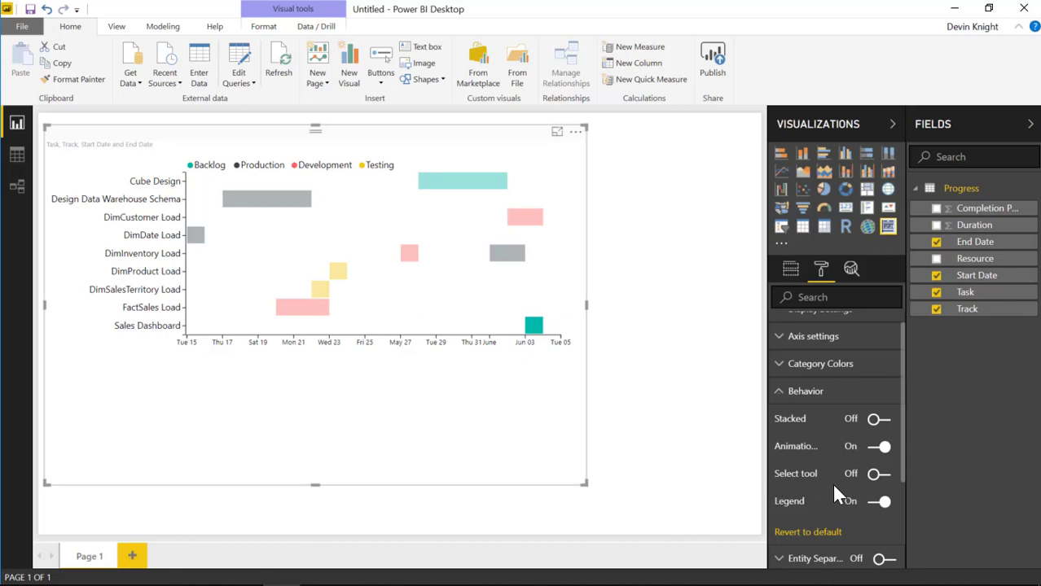
Turn Select tool back on and toggle the legend off and on again
click(879, 477)
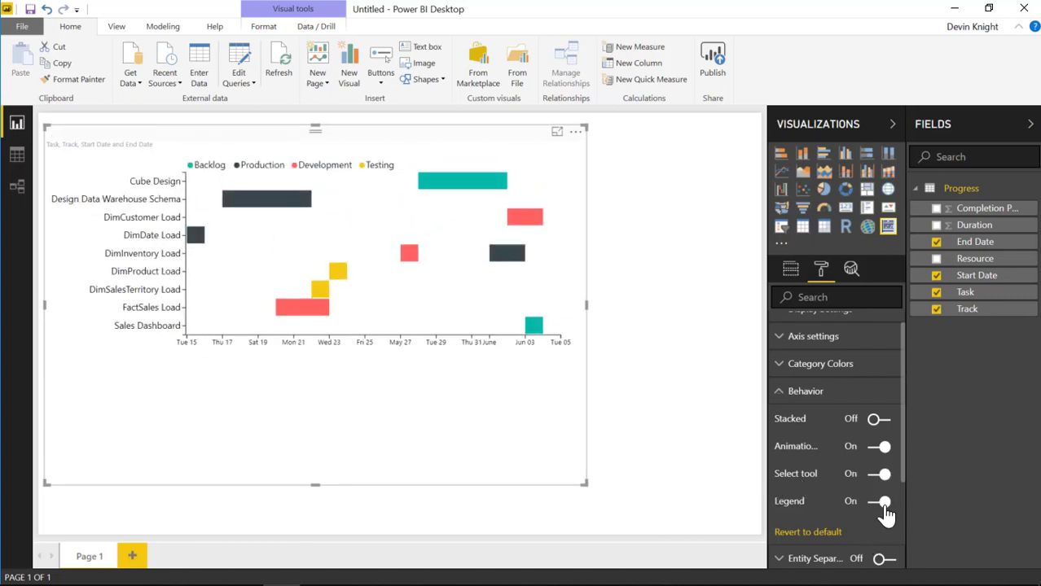
click(882, 503)
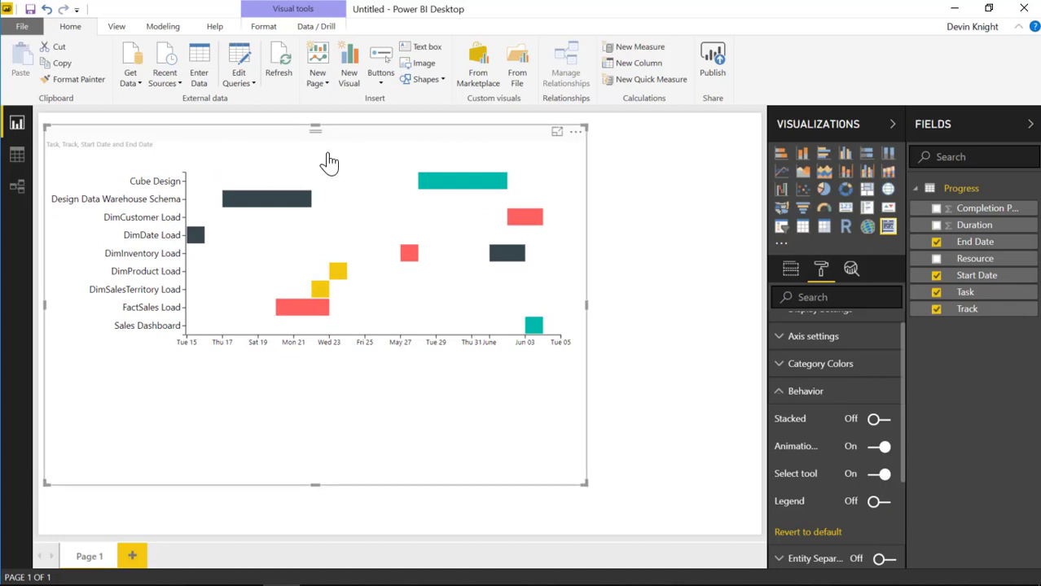
click(877, 504)
click(780, 389)
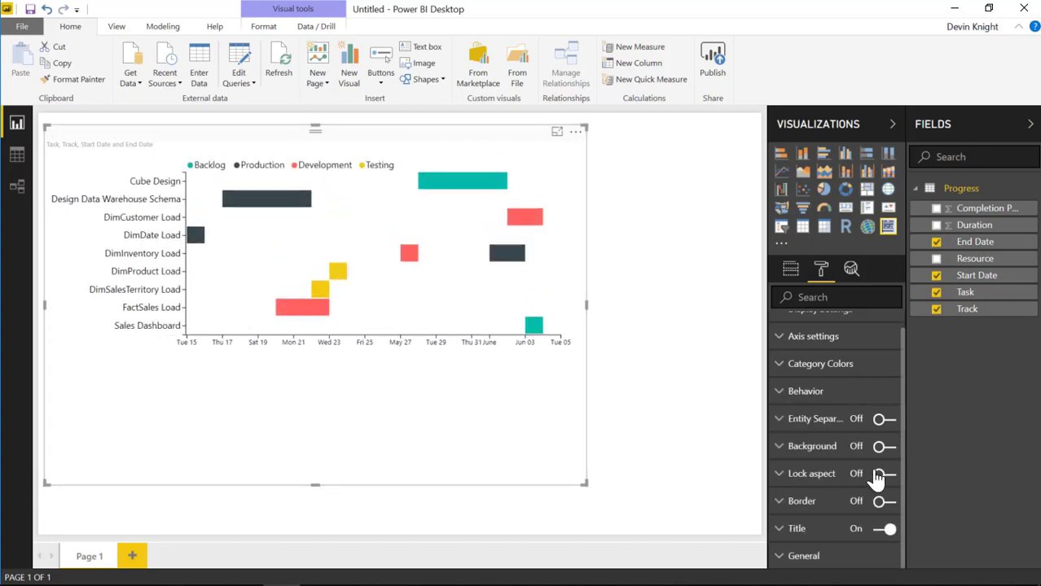
Try an entity separator with line height 4 in light orange, then switch it off
click(780, 422)
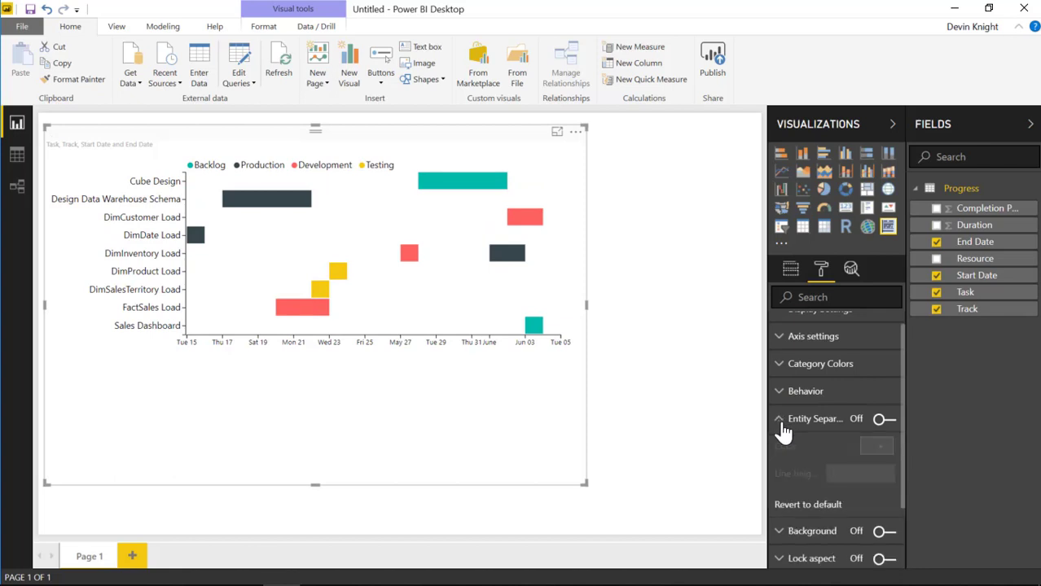
click(883, 420)
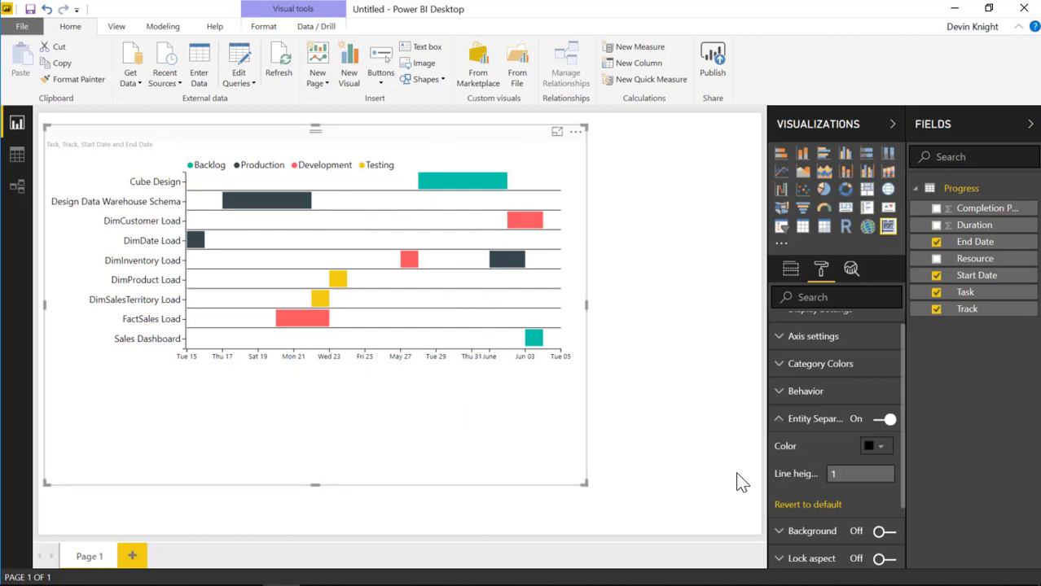
text(4)
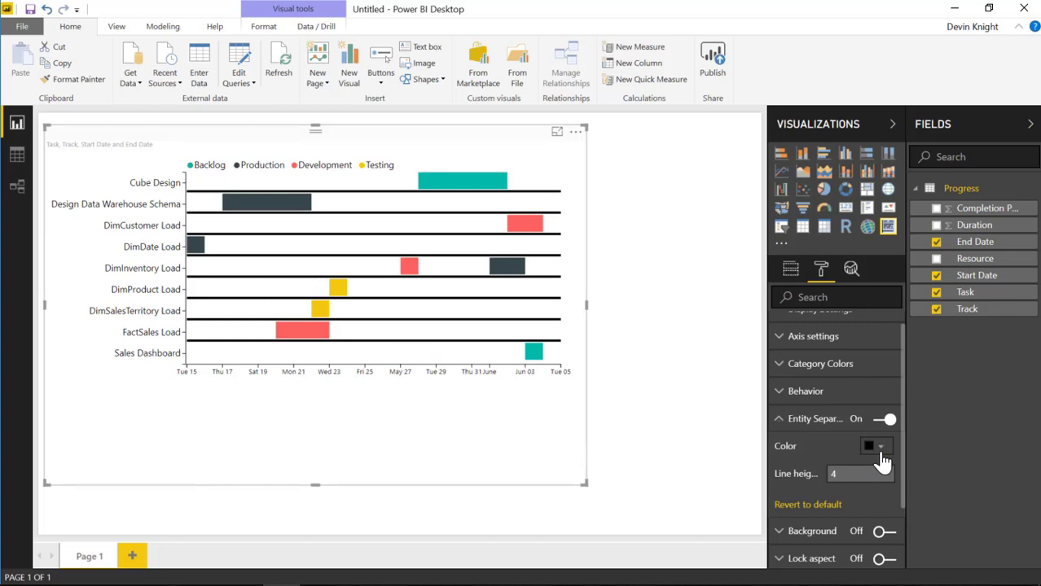
click(879, 448)
click(874, 336)
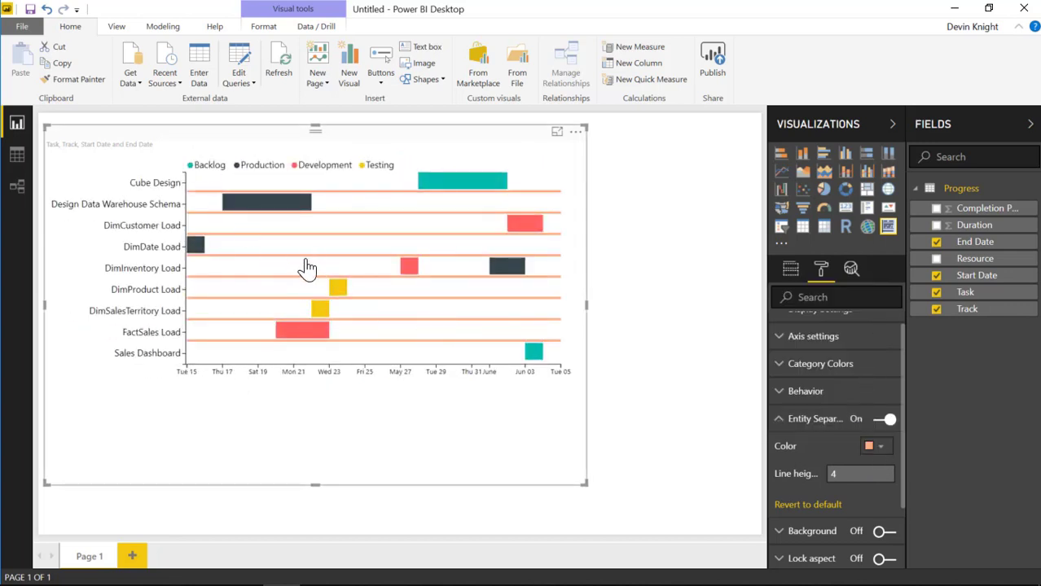
click(804, 507)
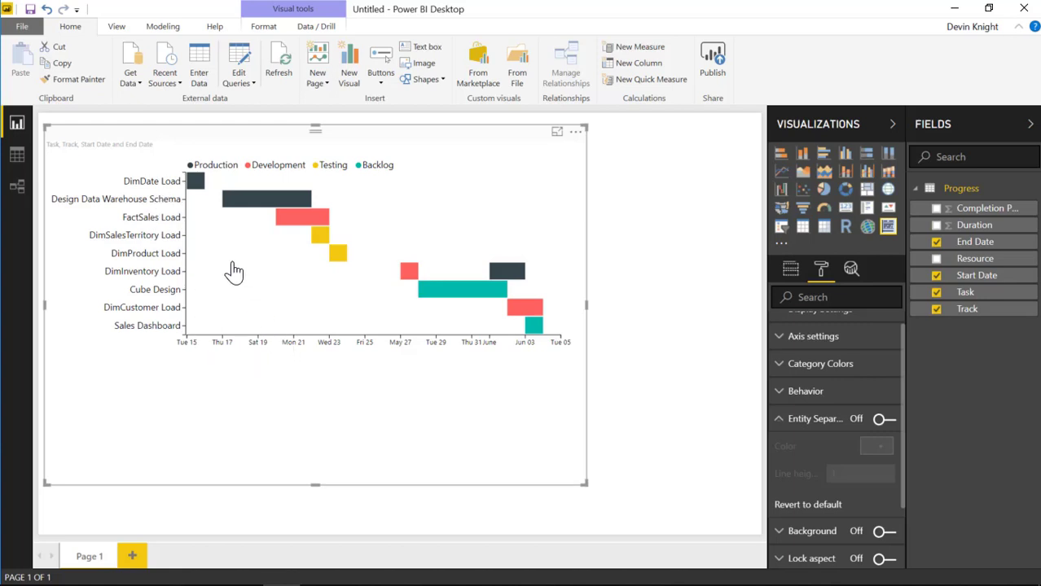
Check the tooltips of the top task bars in the start-date-sorted Gantt chart
mouse_move(196, 190)
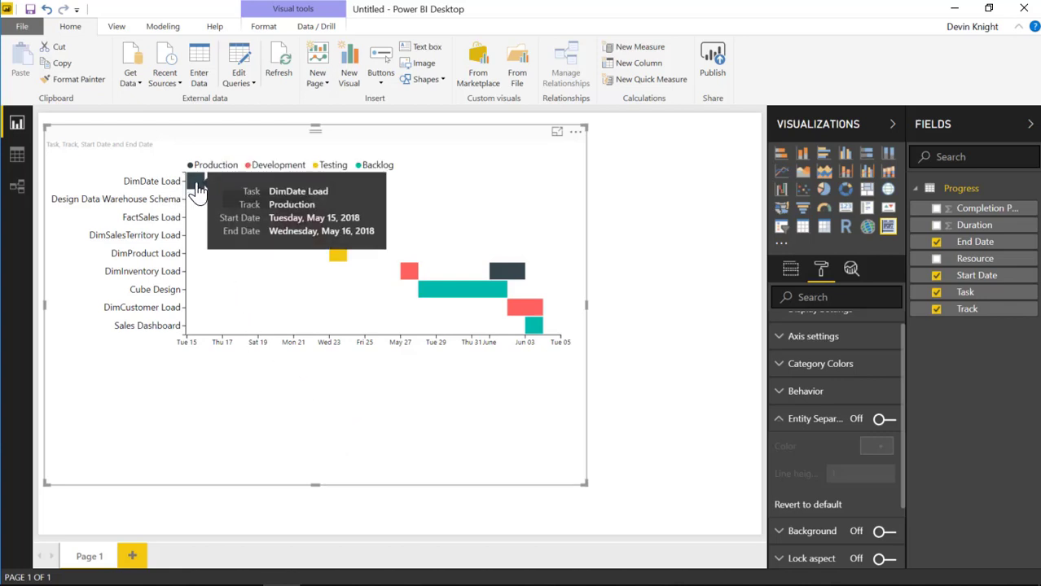
mouse_move(277, 217)
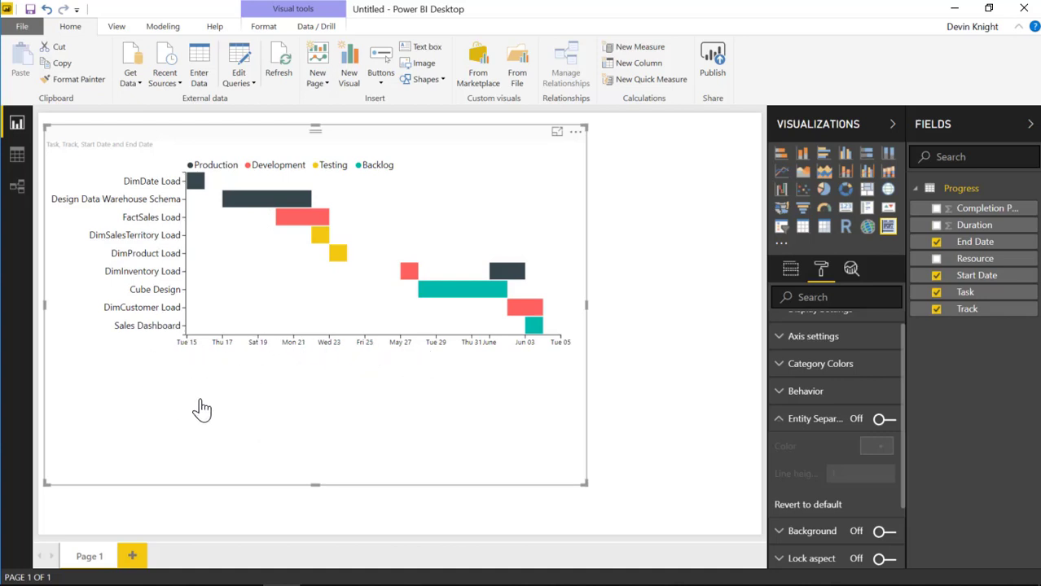
click(640, 417)
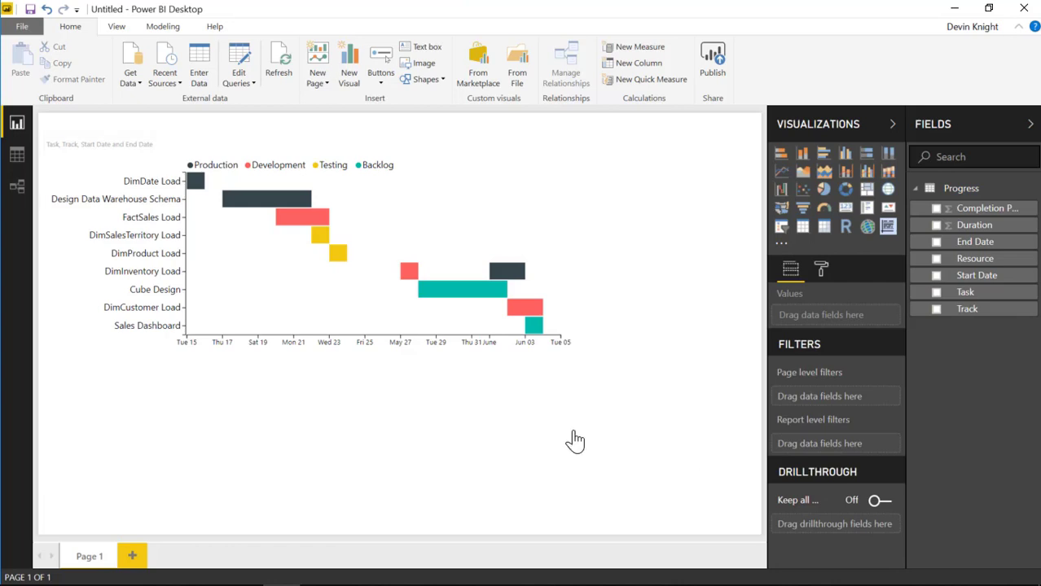
click(530, 420)
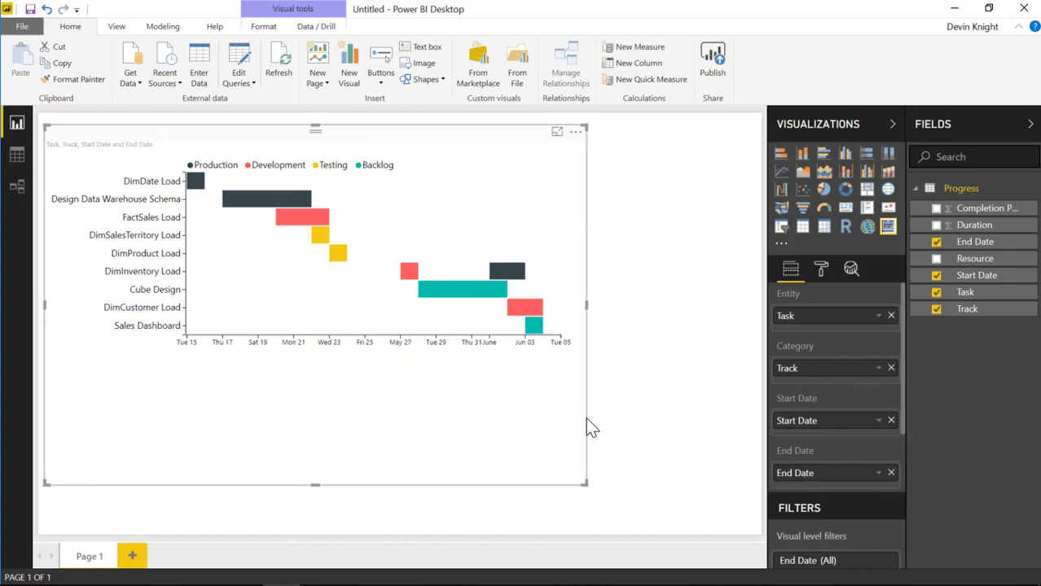
click(666, 437)
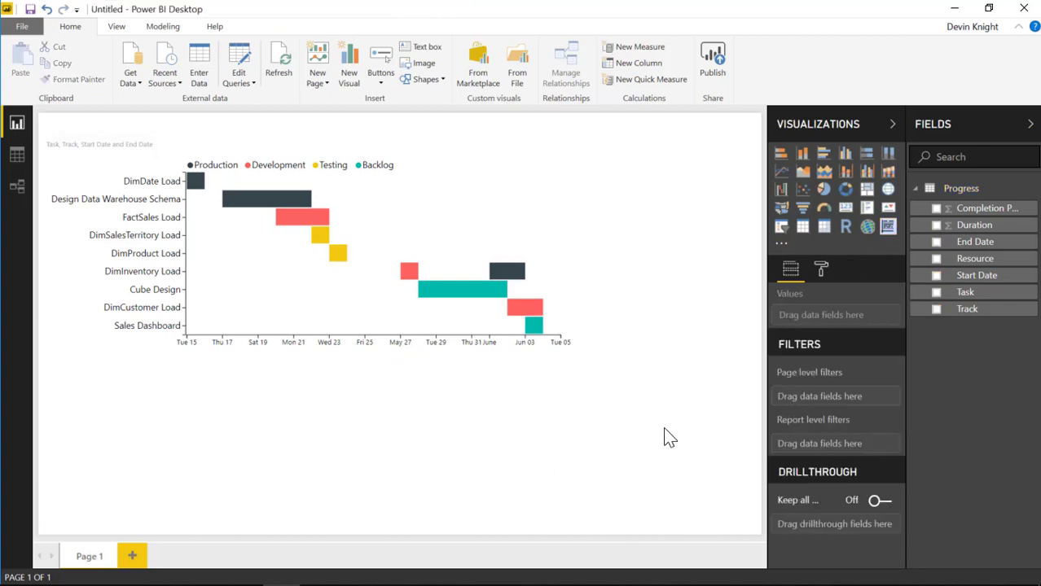